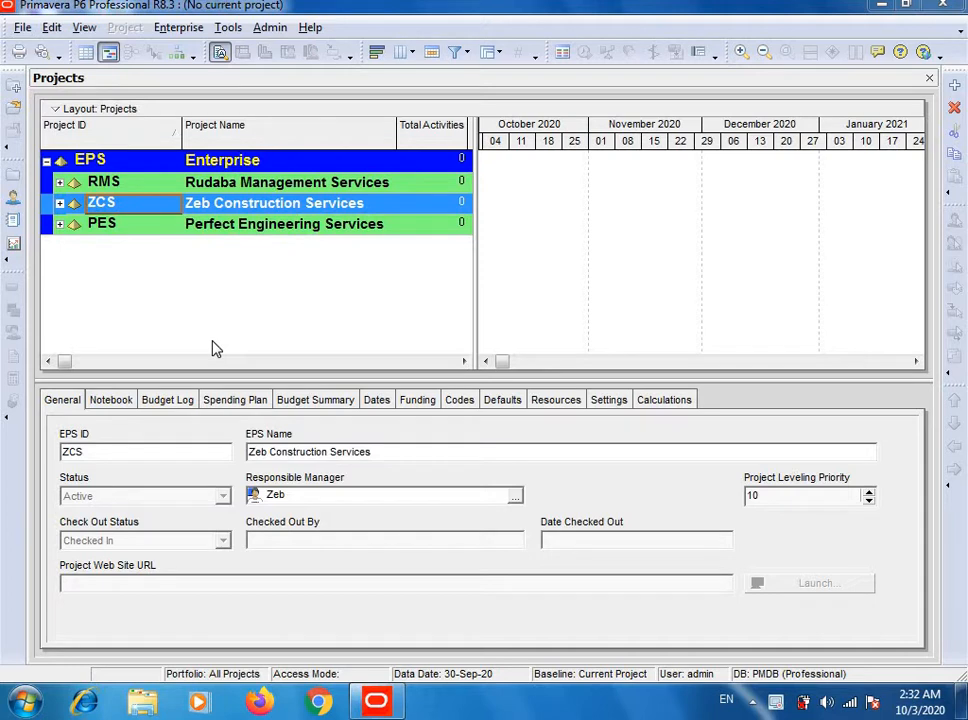
Open the Electrical Wiring 1 project (ElectW-1) under Perfect Engineering Services
left_click(23, 28)
left_click(25, 70)
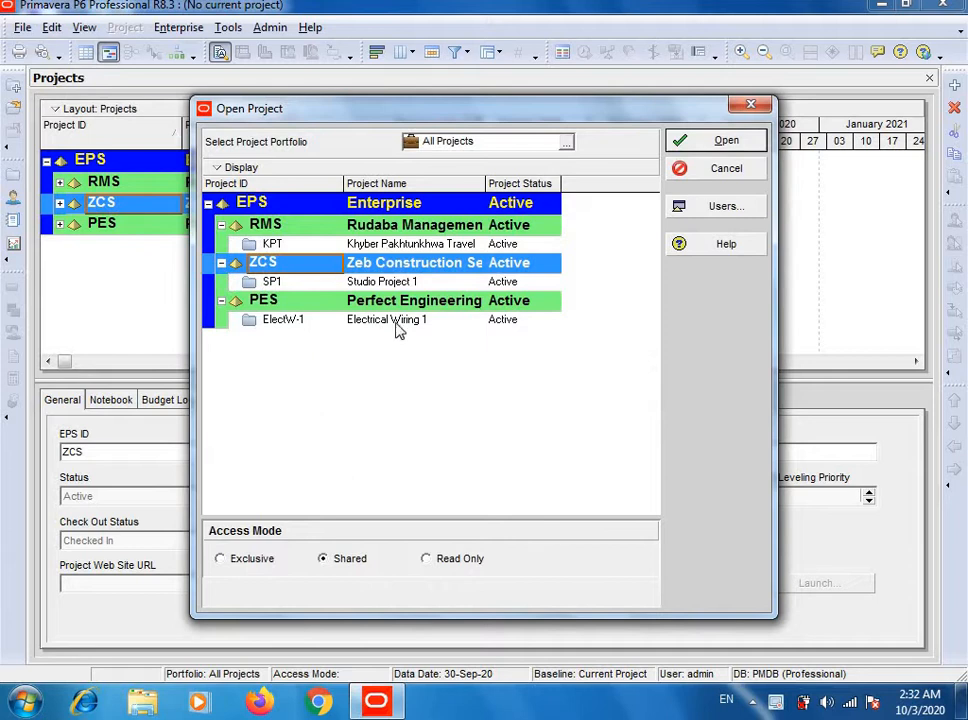
left_click(405, 322)
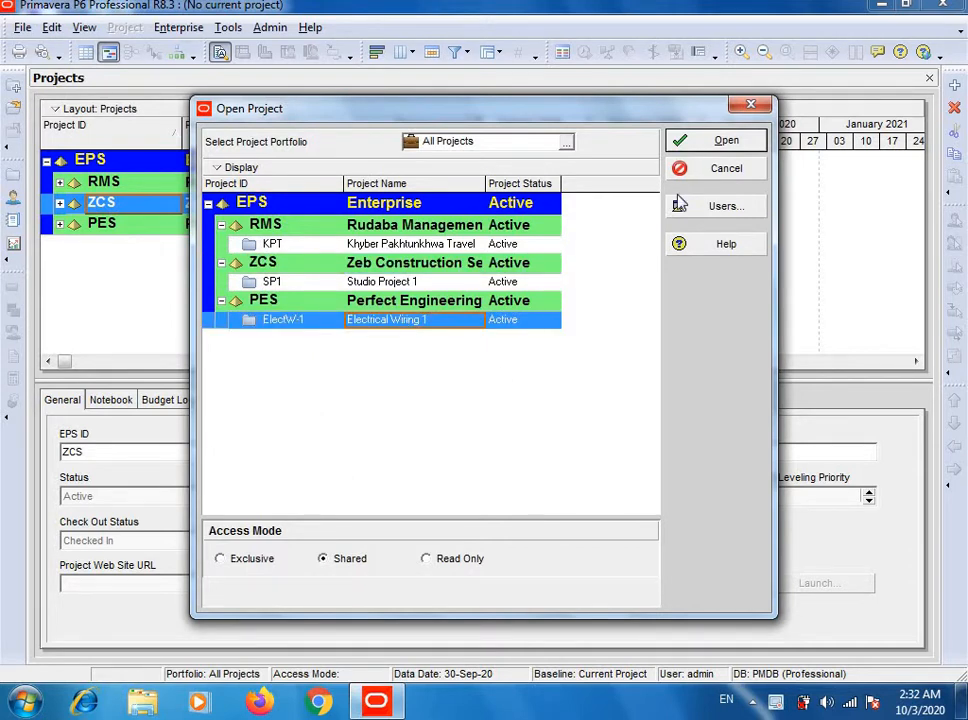
left_click(724, 141)
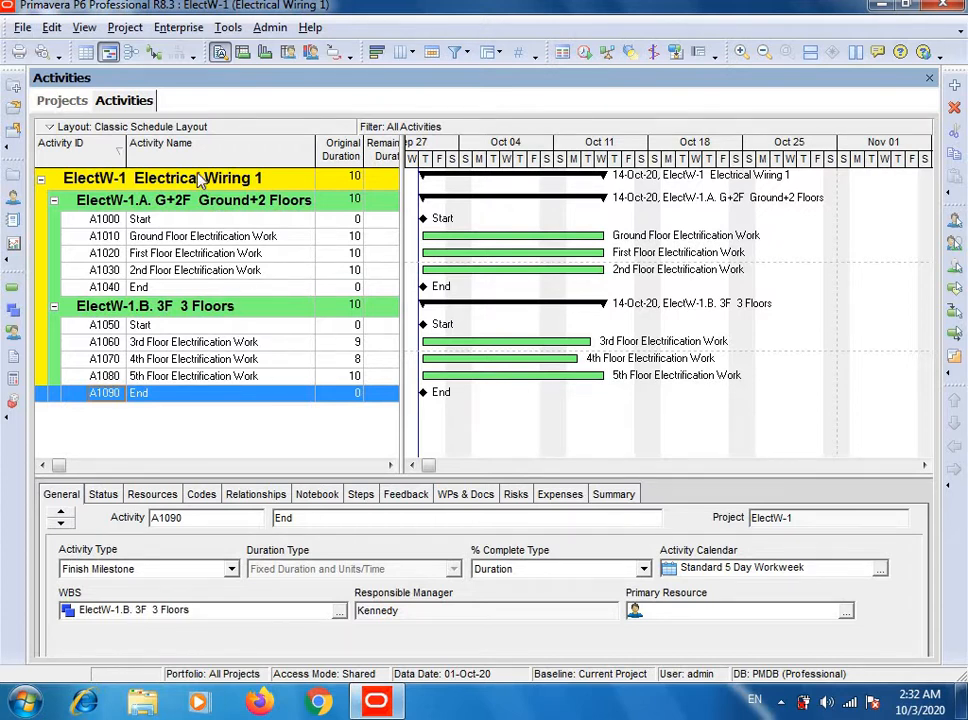
Display the project's activities as an activity network and dismiss the Windows color scheme prompt
left_click(132, 54)
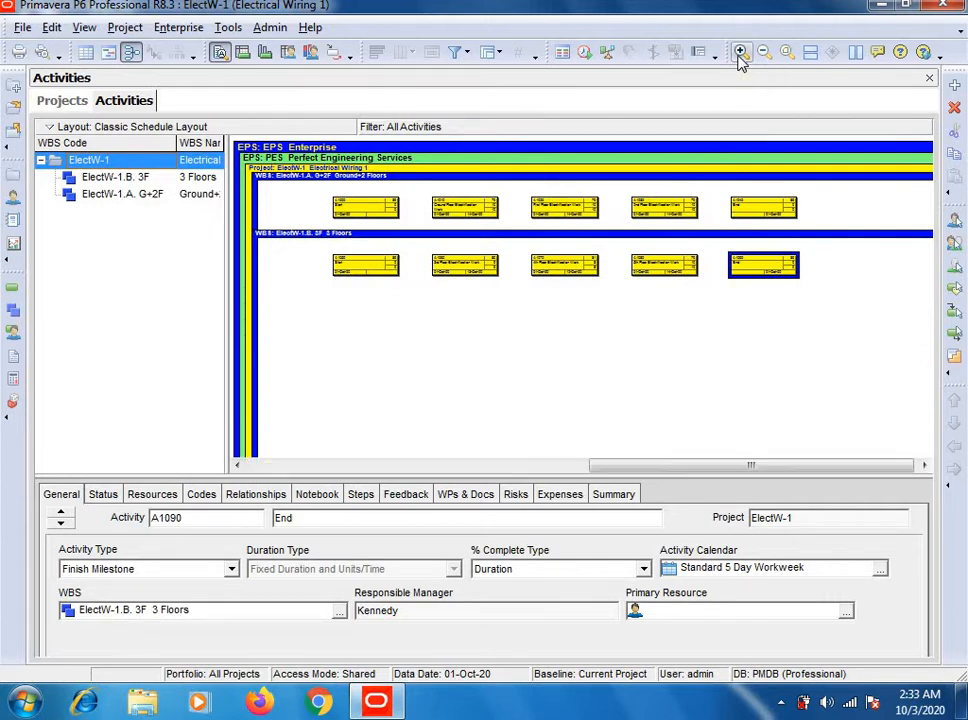
left_click(740, 53)
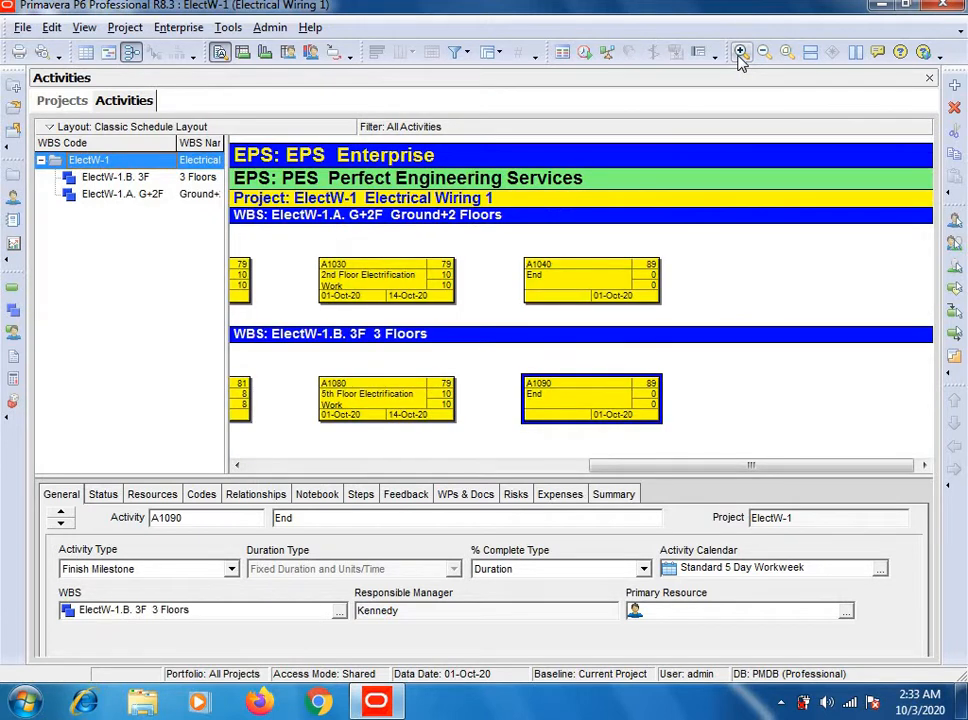
left_click(237, 465)
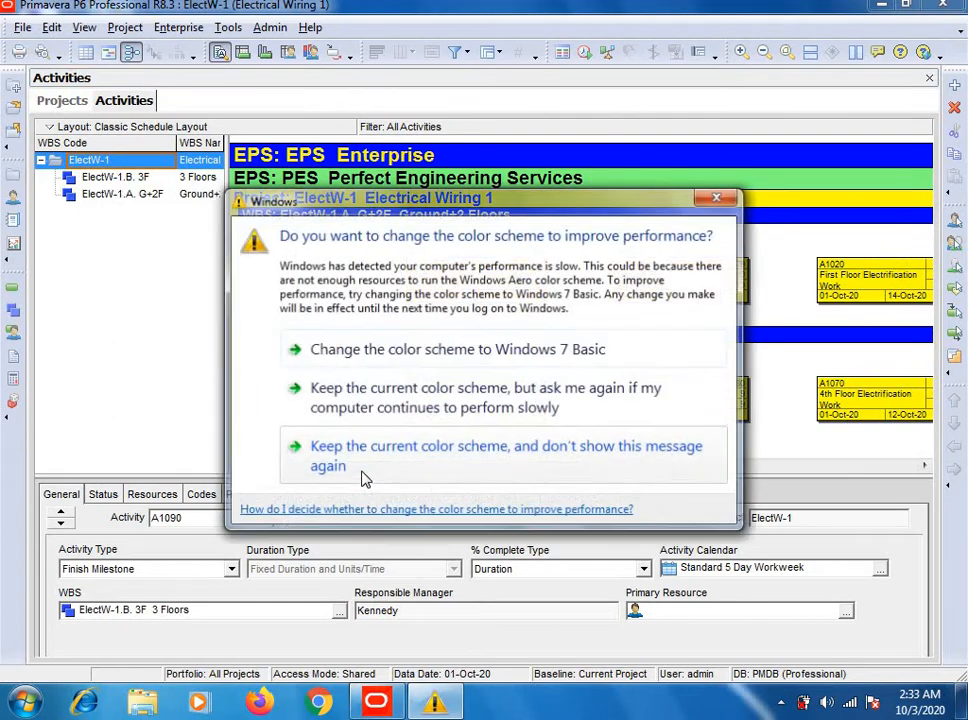
left_click(716, 199)
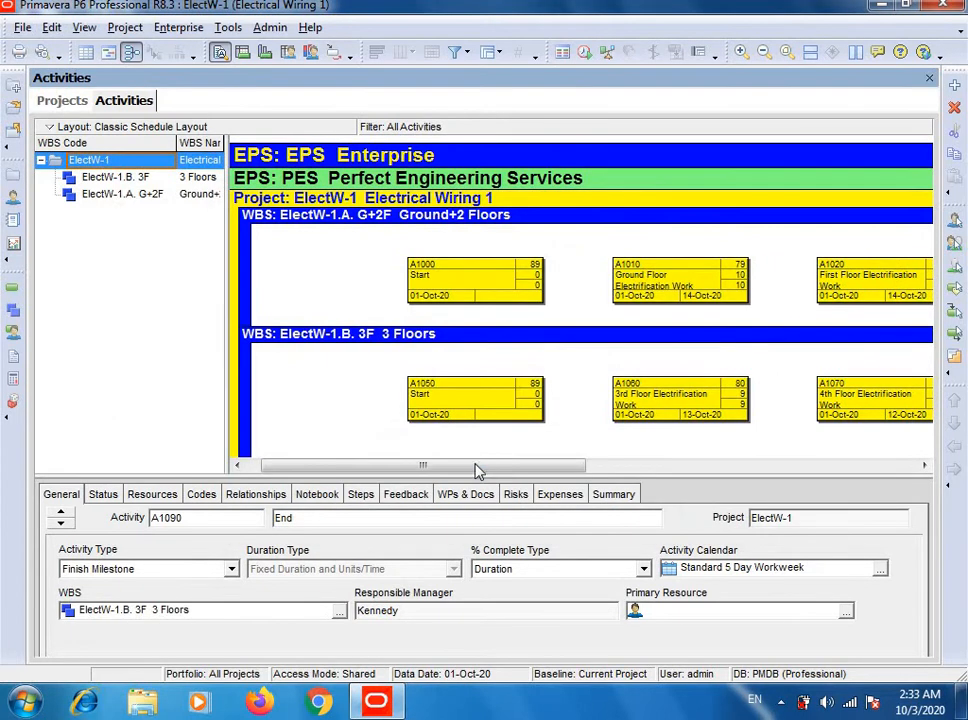
Link the Start milestone A1000 to Ground Floor Electrification Work A1010 with a finish-to-start relationship
mouse_move(475, 467)
left_mouse_down()
mouse_move(519, 466)
mouse_move(482, 475)
left_mouse_up()
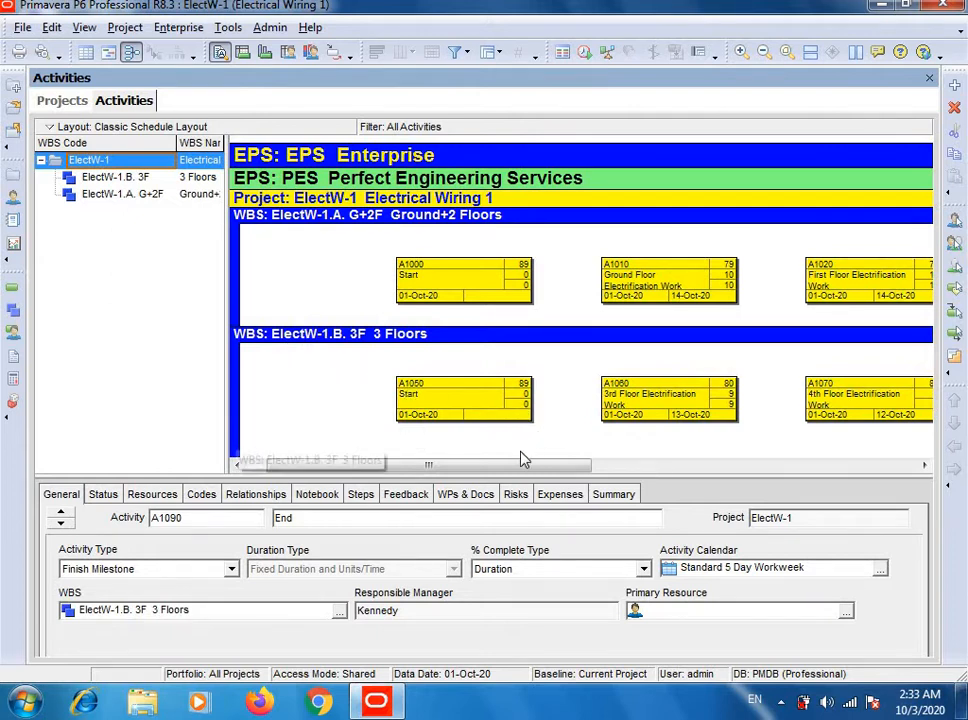
left_click_drag(519, 467, 572, 473)
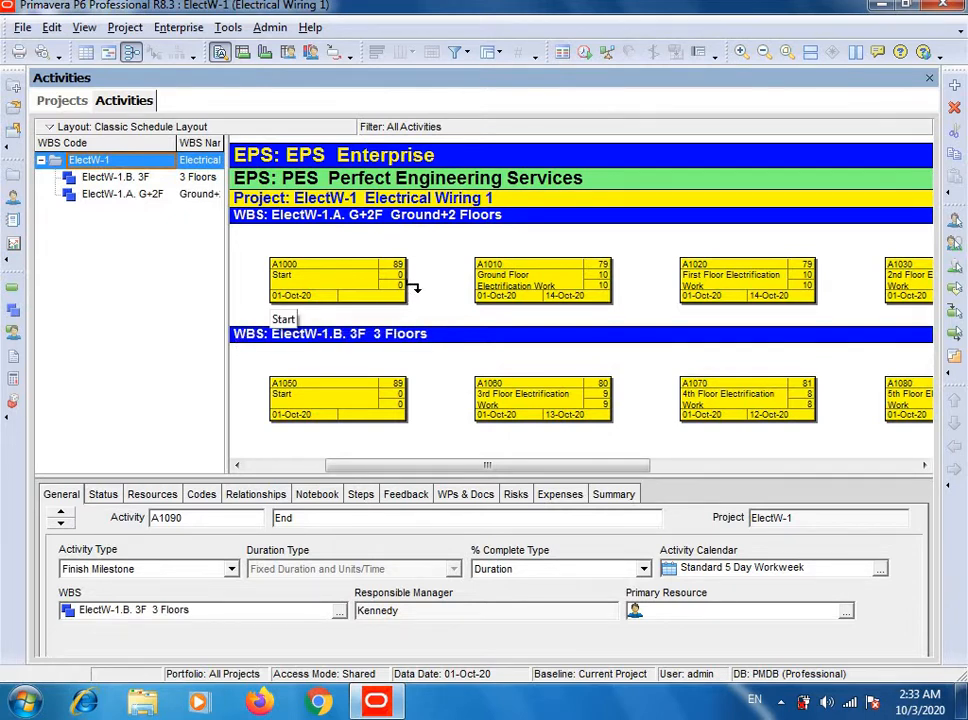
left_click(406, 285)
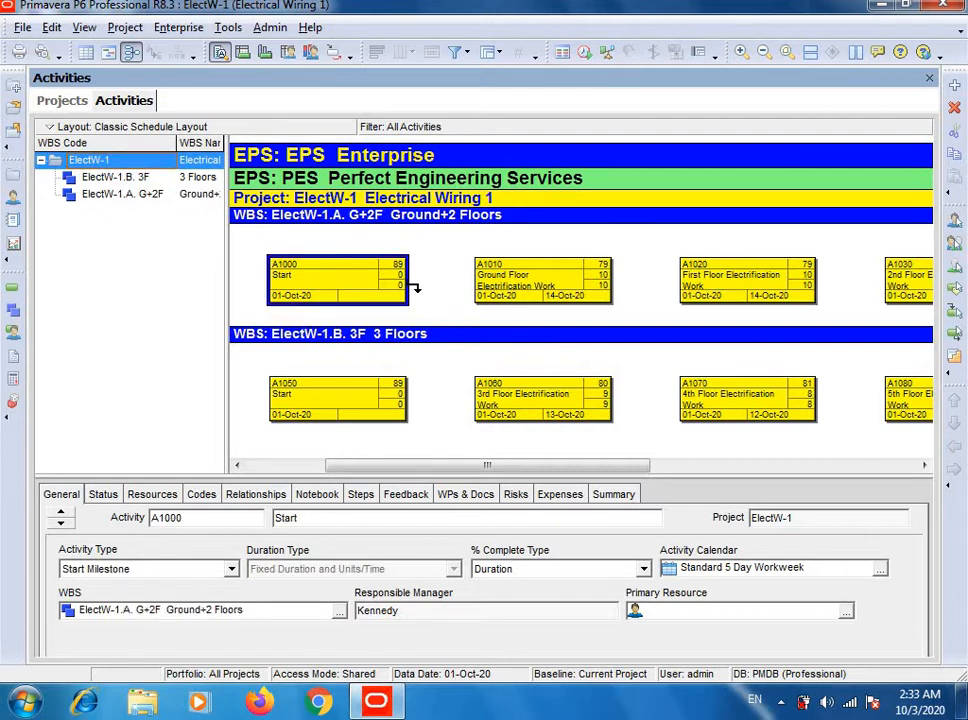
left_click_drag(409, 285, 486, 289)
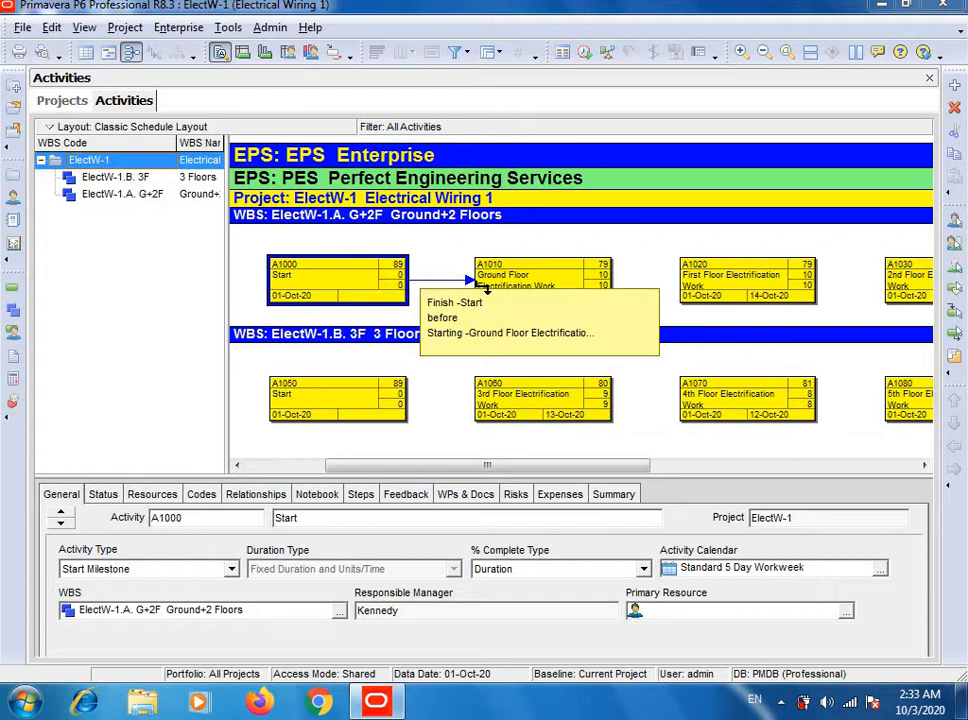
left_click_drag(478, 287, 478, 289)
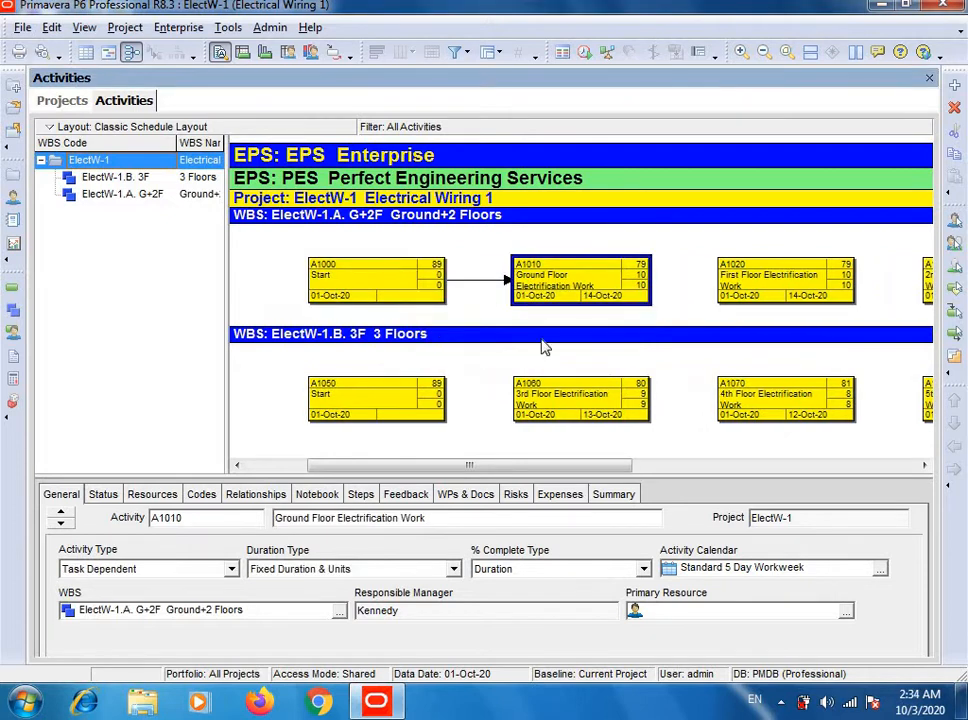
Link Ground Floor Electrification Work A1010 to First Floor Electrification Work A1020 with a finish-to-start relationship
left_click_drag(547, 465, 607, 475)
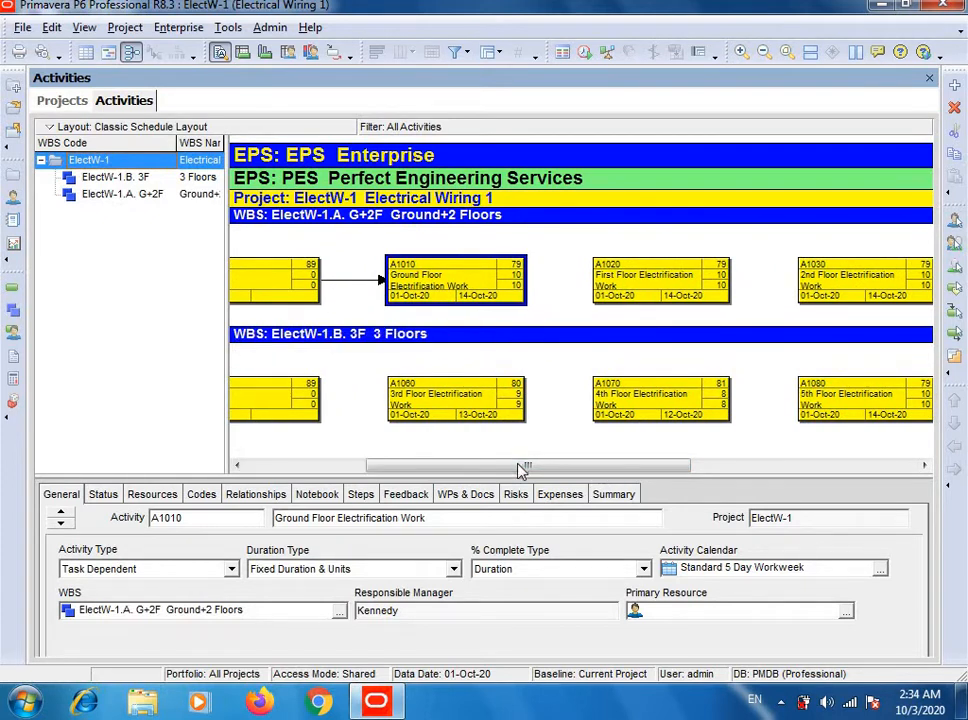
left_click_drag(519, 467, 555, 461)
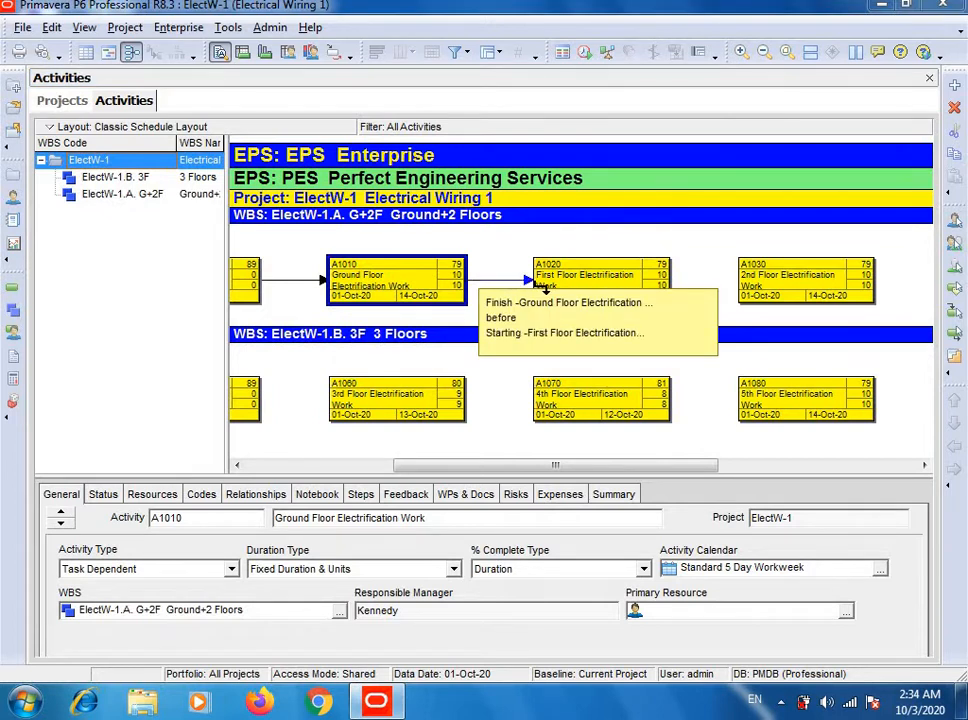
left_click(537, 287)
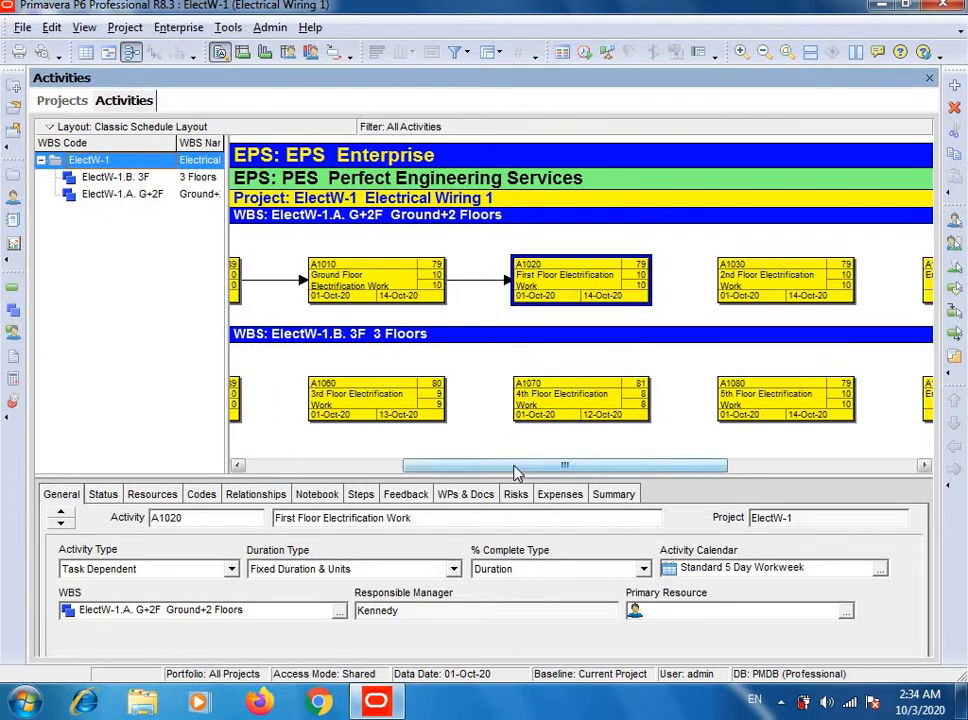
Link First Floor Electrification Work A1020 finish-to-start to 2nd Floor Electrification Work A1030, and A1030 to the End milestone A1040
left_click_drag(514, 466, 578, 467)
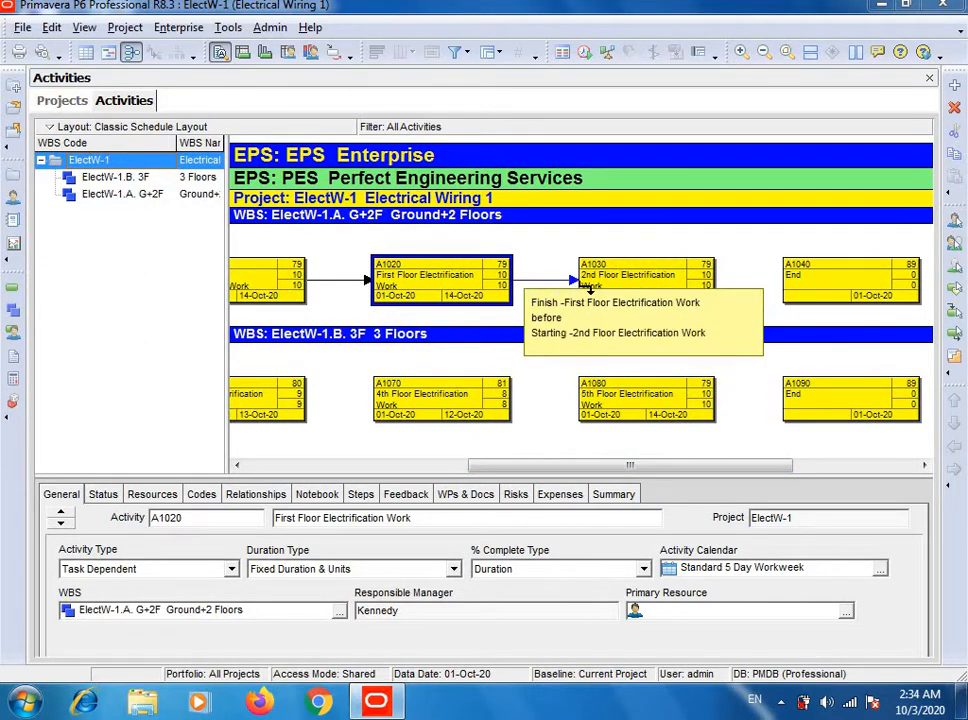
left_click(590, 290)
left_click_drag(567, 463, 592, 461)
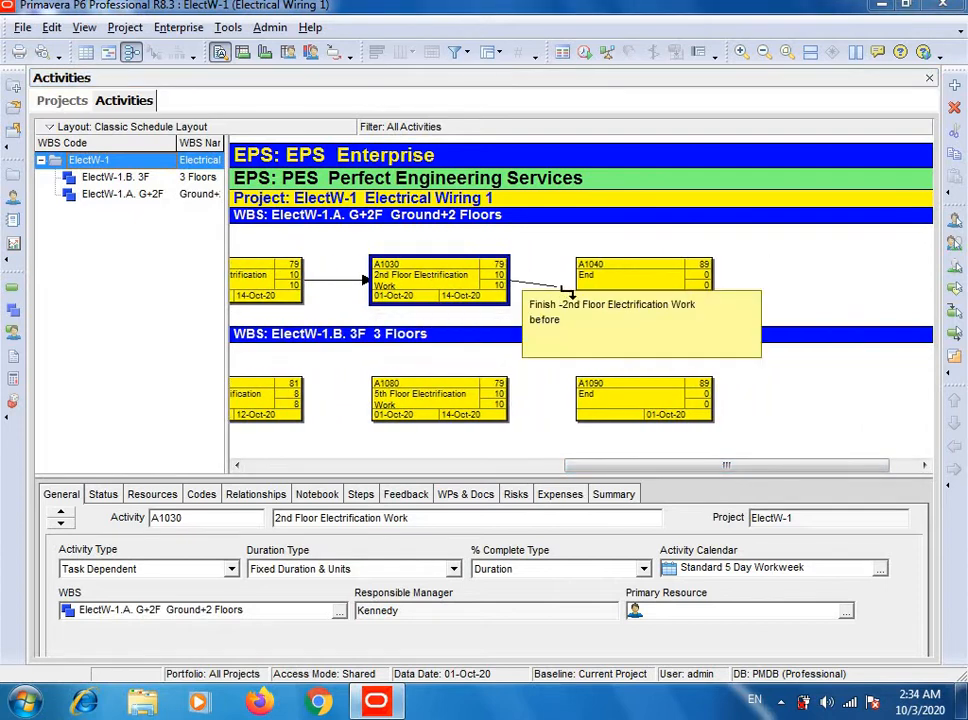
left_click(583, 286)
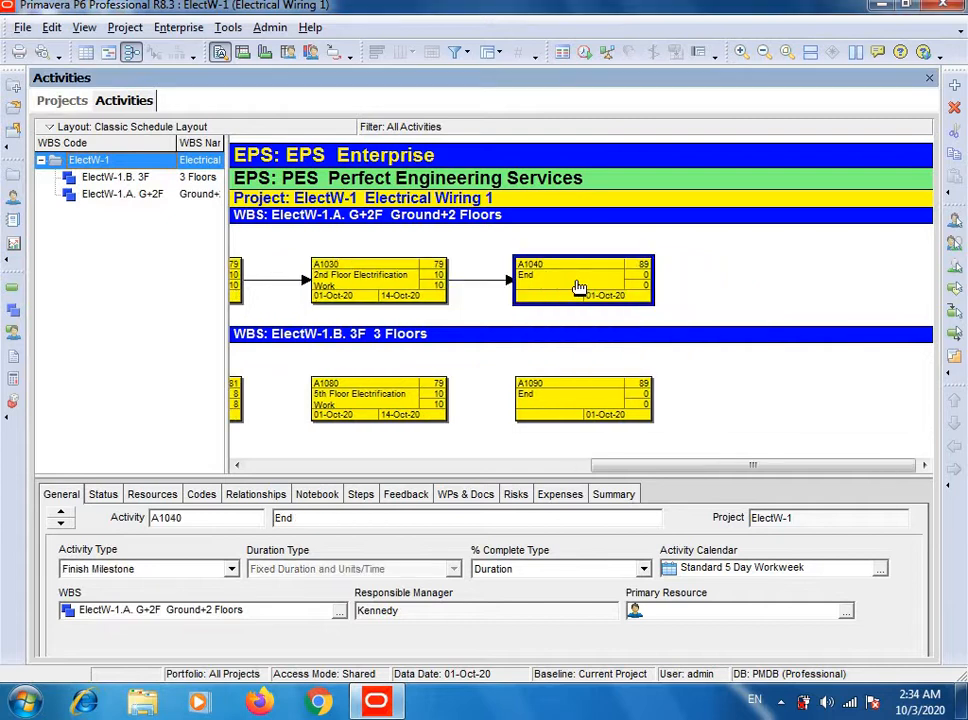
Link the End milestone A1040 of Ground+2 Floors to the Start milestone A1050 of the 3 Floors WBS
left_click(762, 52)
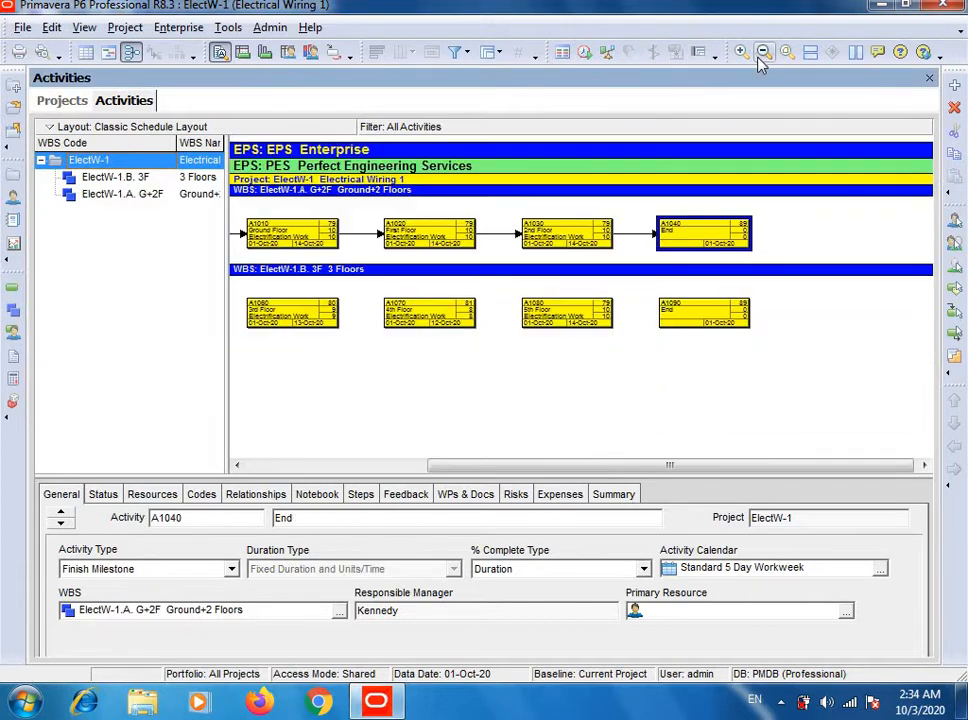
left_click_drag(473, 477, 400, 457)
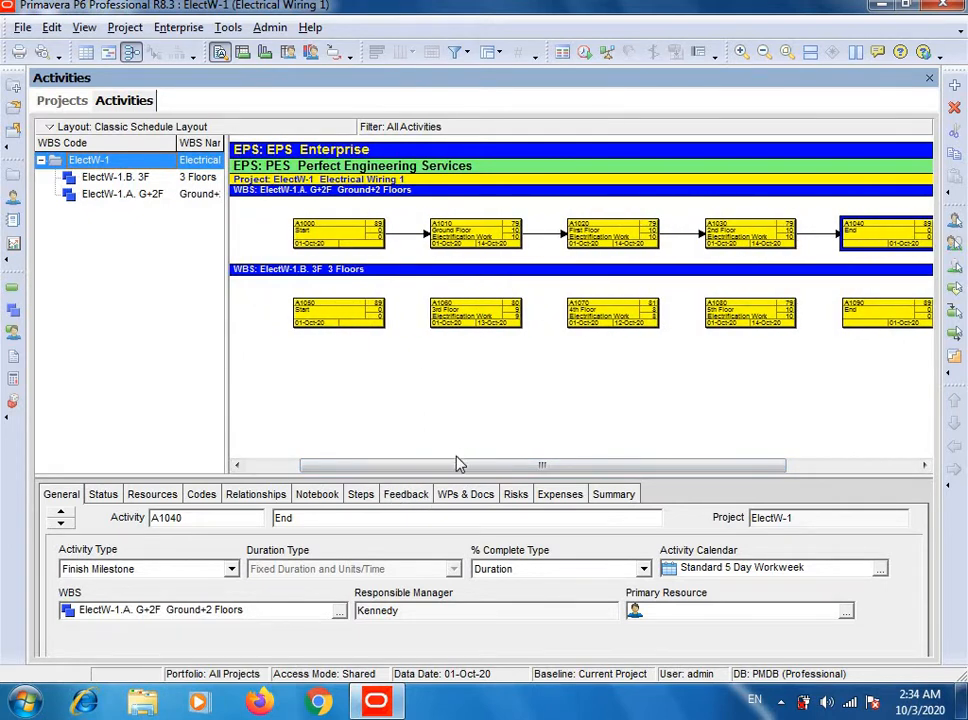
left_click_drag(447, 466, 472, 468)
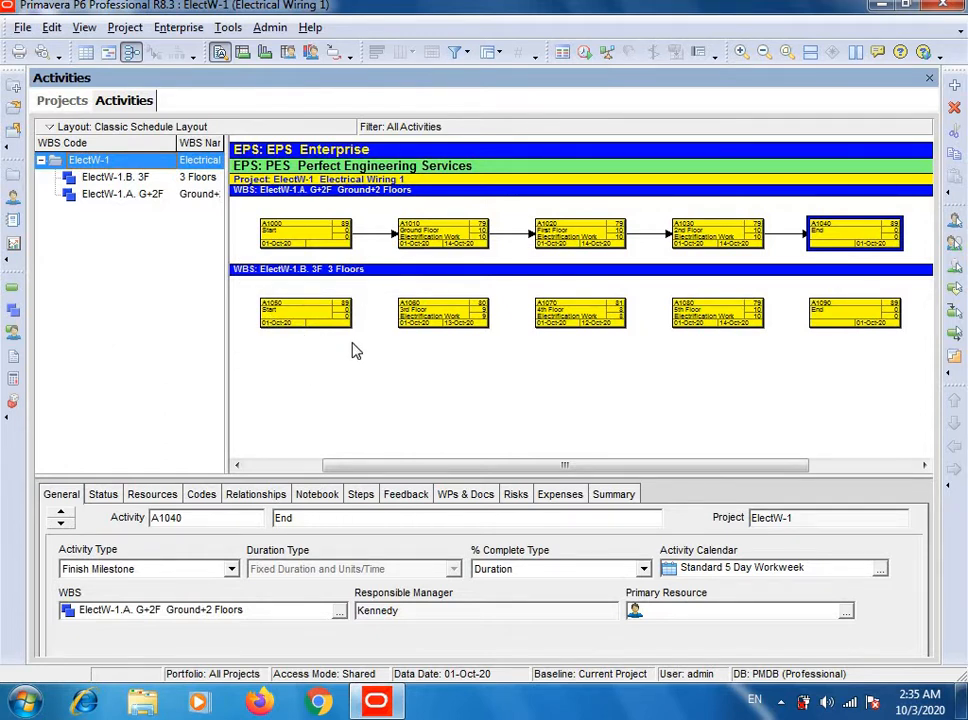
left_click_drag(443, 466, 468, 466)
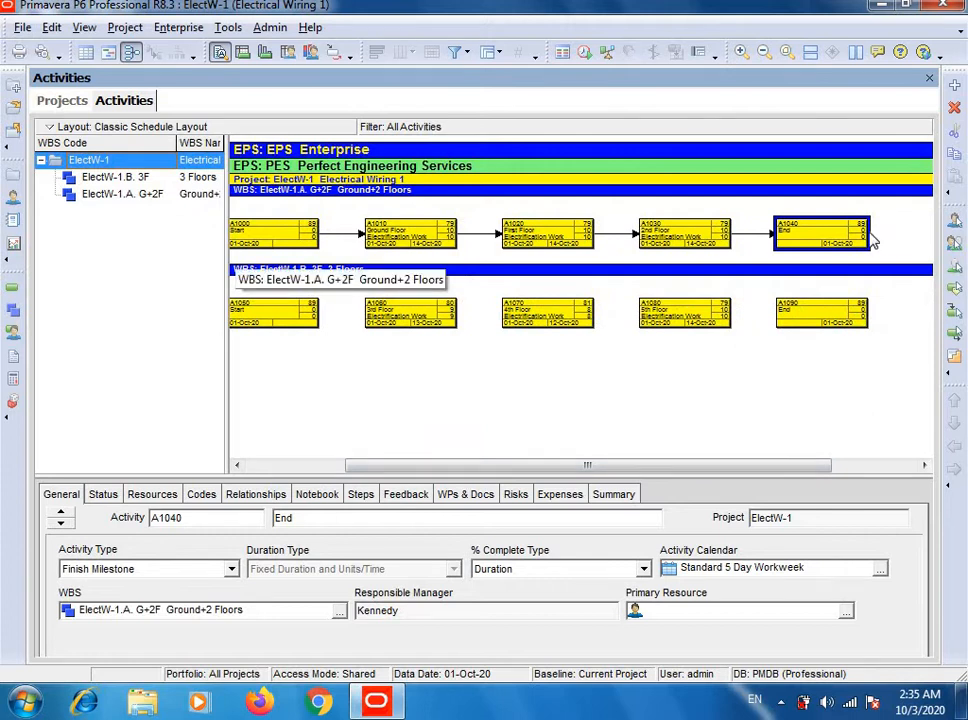
left_click_drag(878, 241, 380, 315)
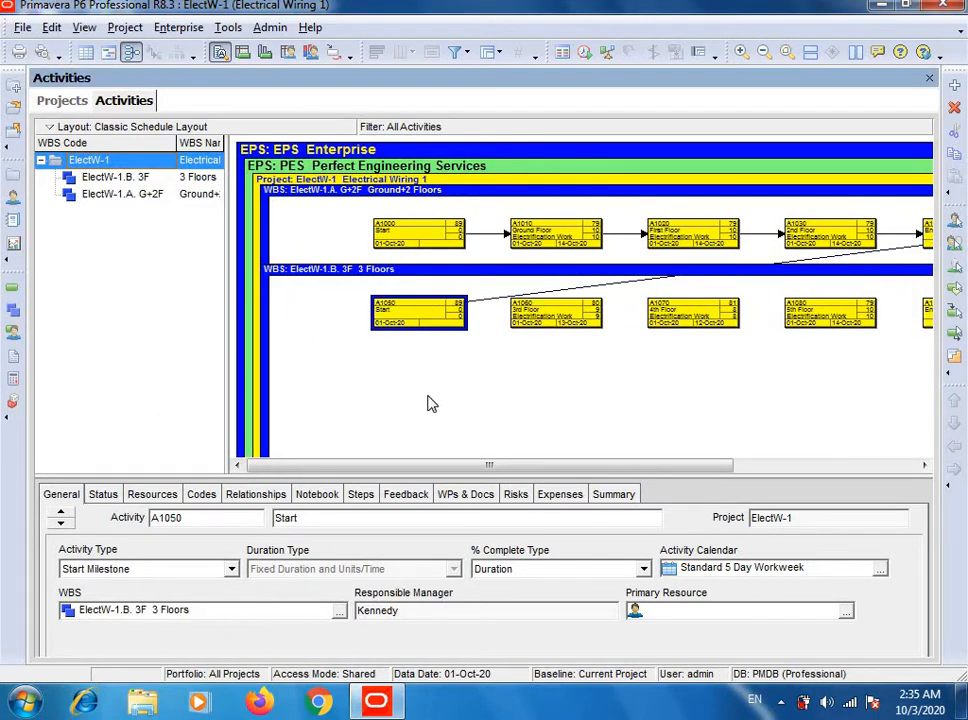
Link the Start milestone A1050 to 3rd Floor Electrification Work A1060, and A1060 to 4th Floor Electrification Work A1070
left_click_drag(443, 465, 542, 467)
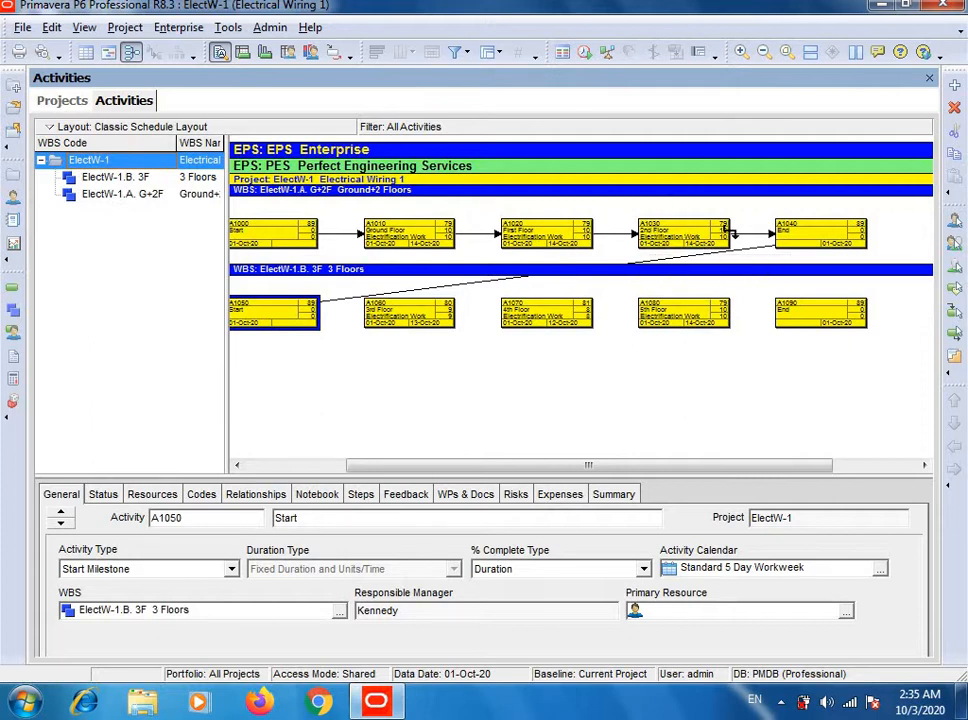
left_click_drag(417, 467, 345, 467)
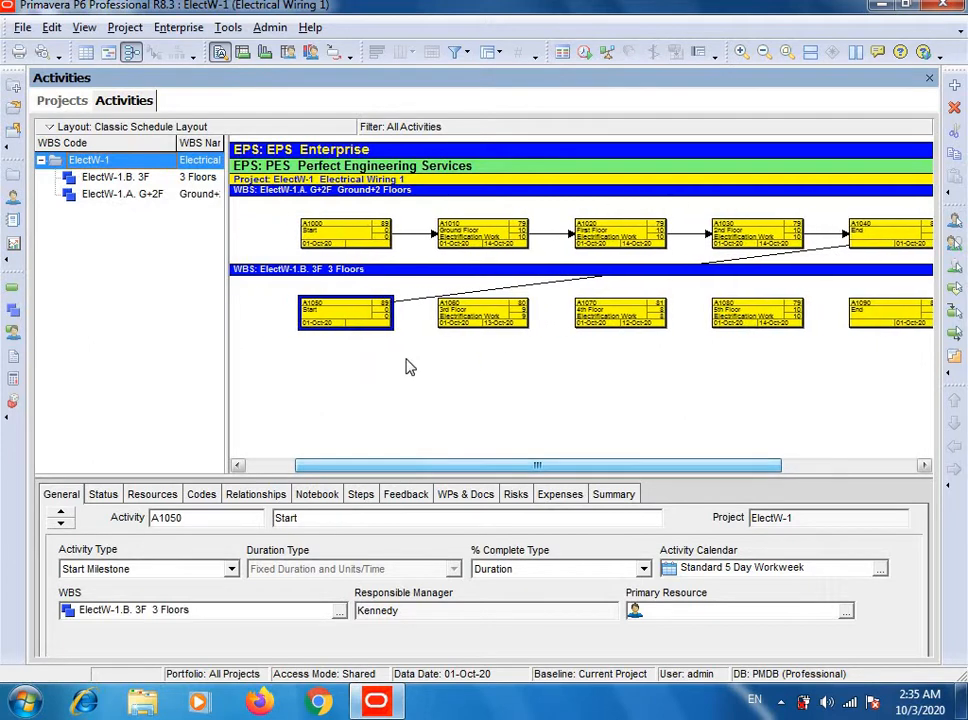
left_click_drag(473, 465, 549, 465)
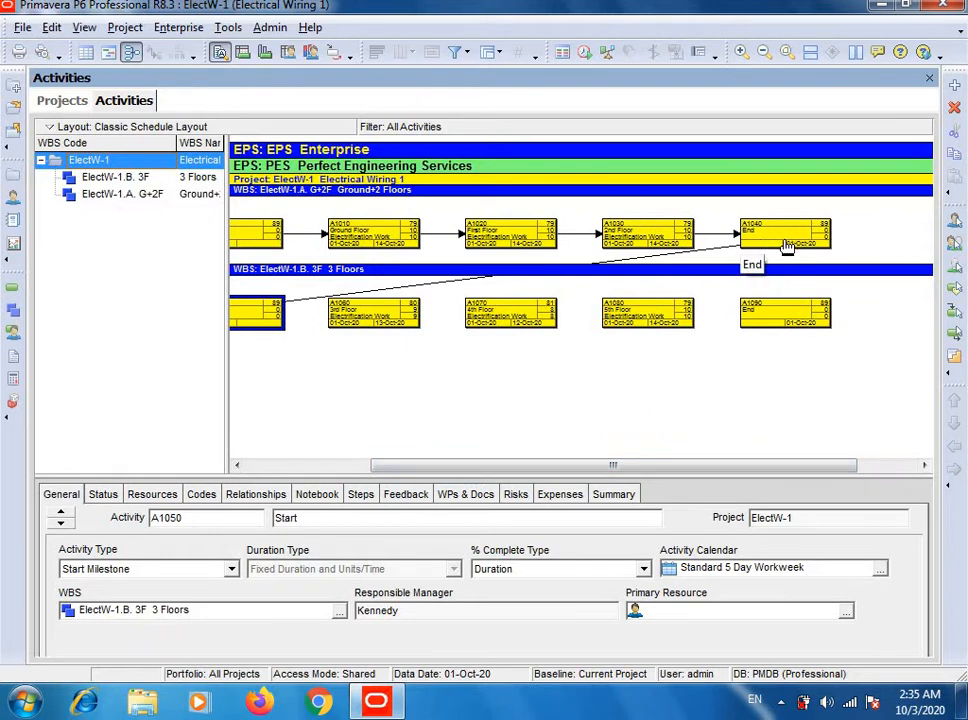
left_click_drag(542, 465, 417, 467)
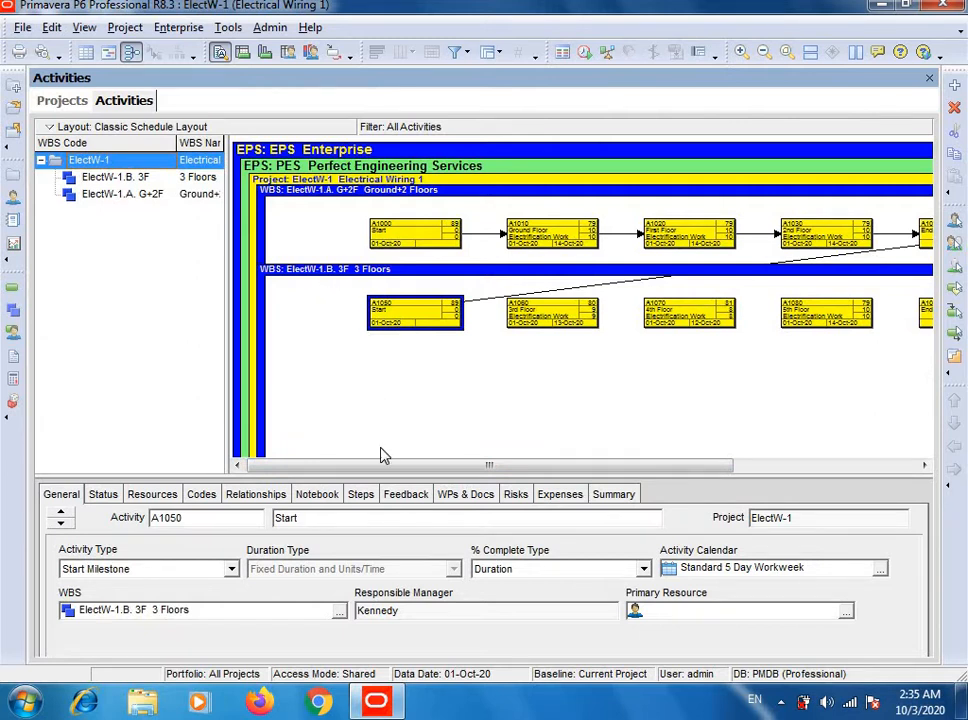
left_click_drag(385, 466, 454, 424)
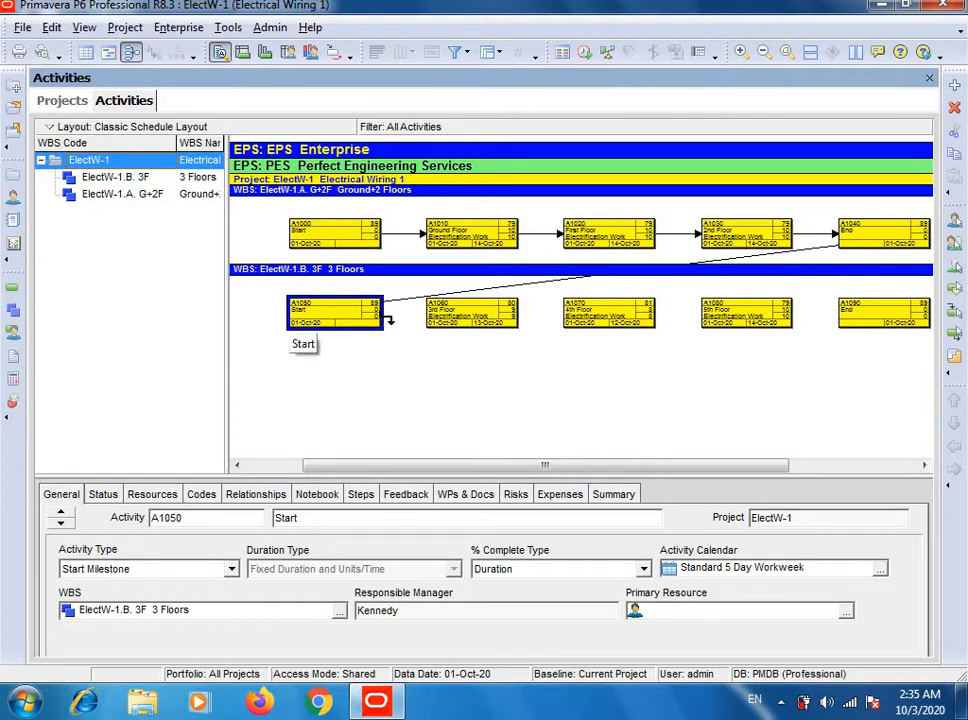
left_click_drag(381, 314, 432, 320)
left_click_drag(493, 469, 593, 471)
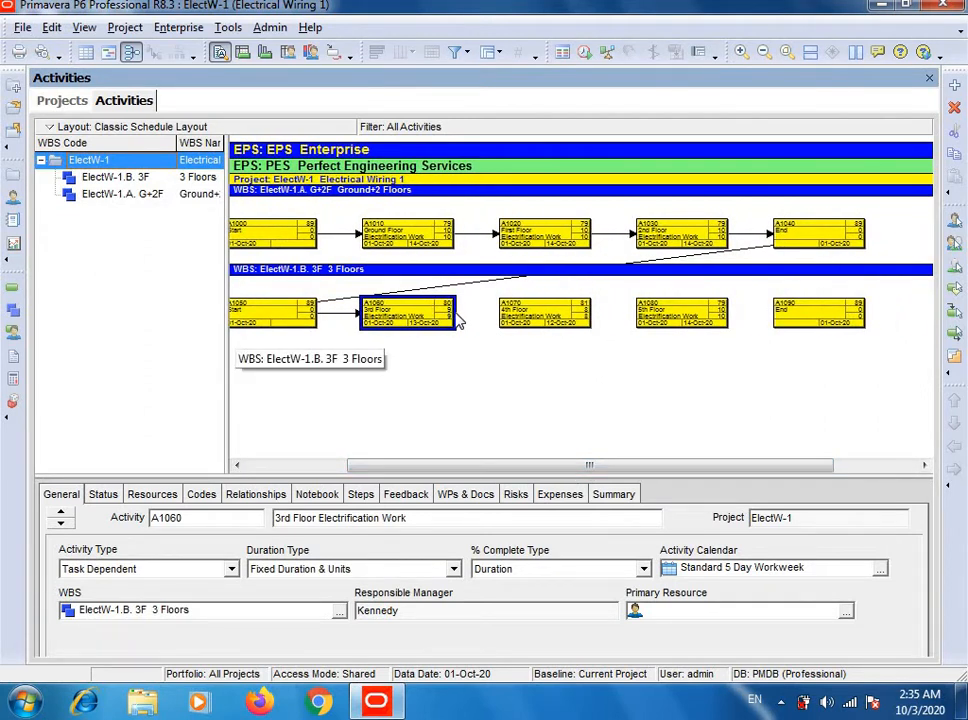
left_click_drag(459, 320, 506, 320)
Link 4th Floor Electrification Work A1070 to 5th Floor Electrification Work A1080, and A1080 to the End milestone A1090
left_click_drag(631, 470, 691, 472)
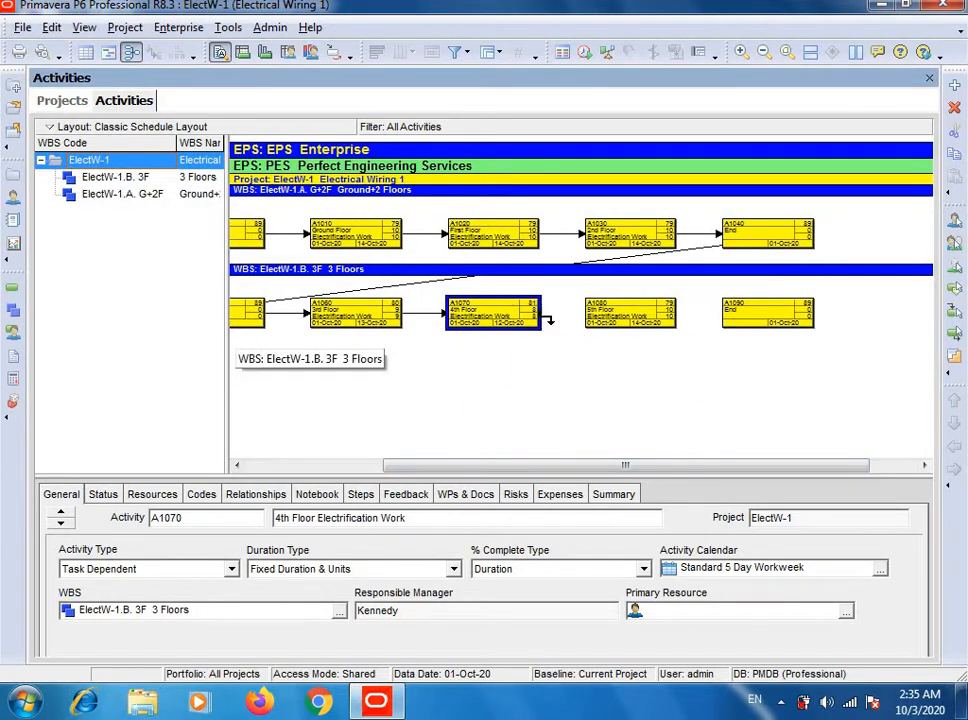
left_click_drag(549, 320, 690, 318)
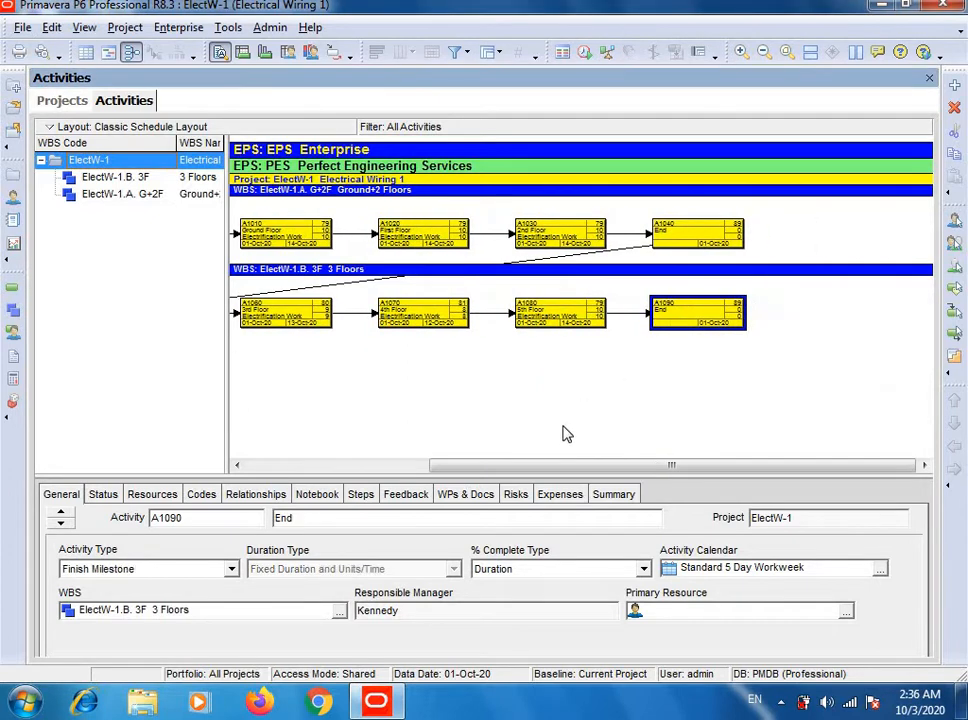
left_click_drag(568, 466, 463, 475)
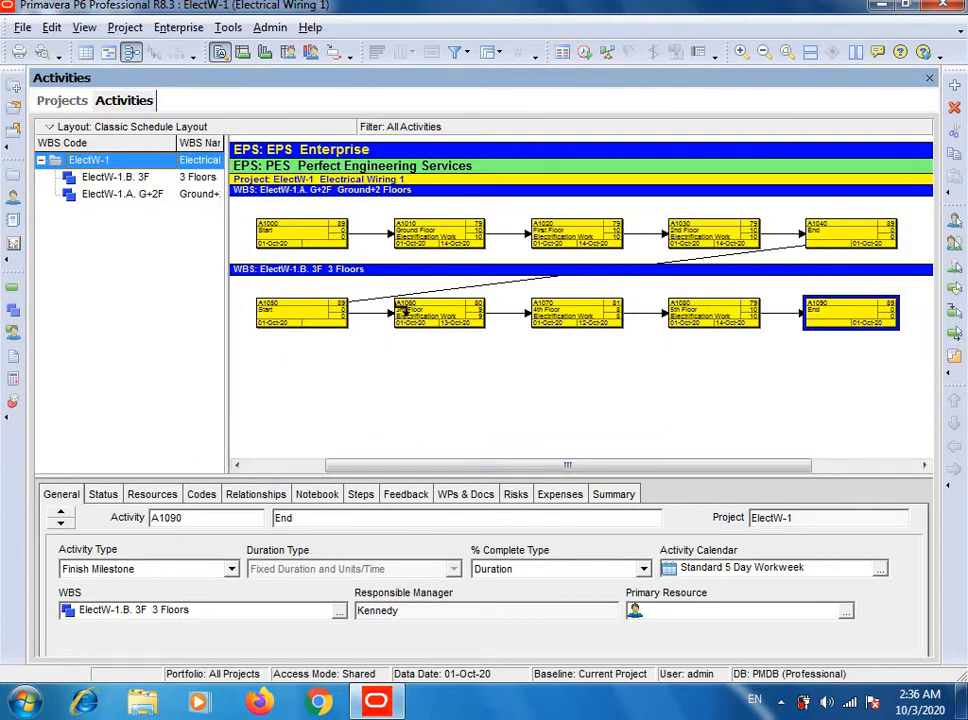
Return the activities to the Gantt chart view and show the relationship lines between the bars
left_click(112, 52)
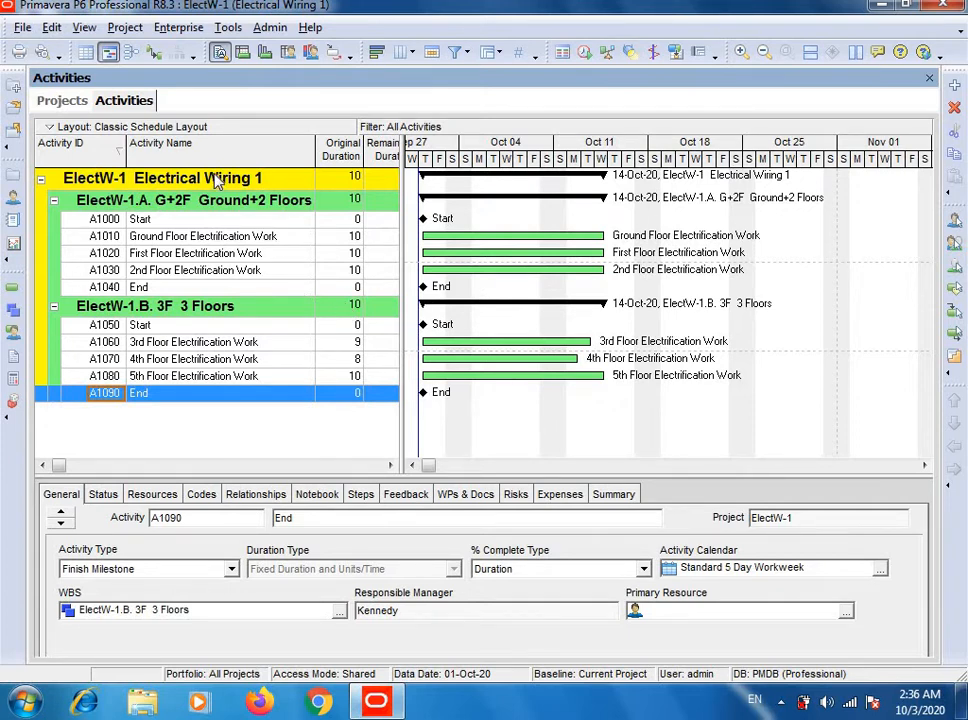
left_click(155, 55)
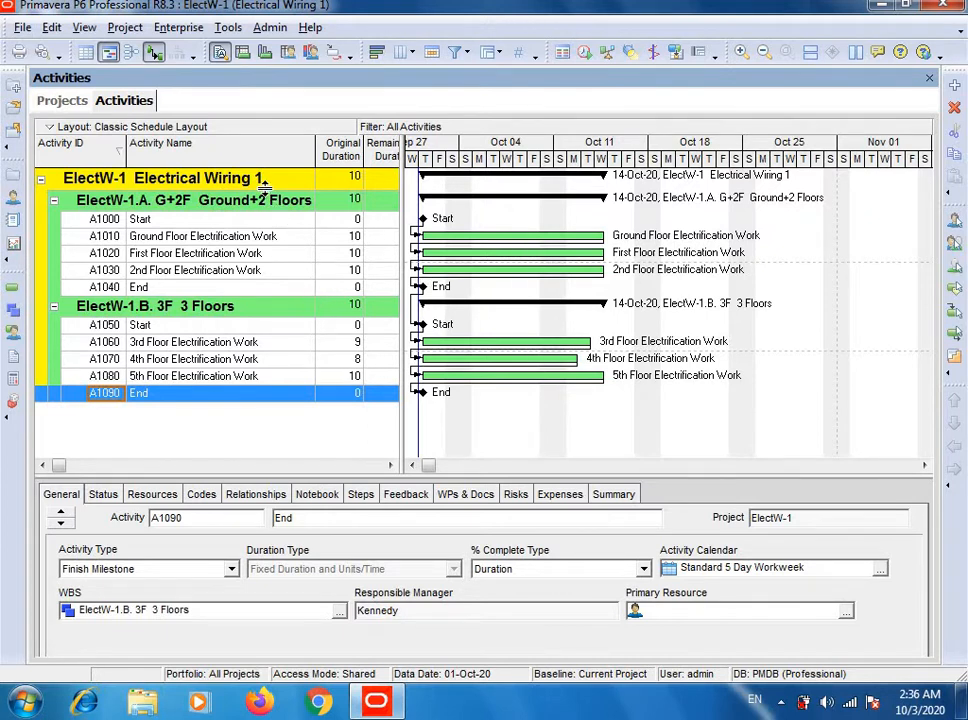
Schedule the Electrical Wiring 1 project using the current data date of 01-Oct-20
left_click(230, 28)
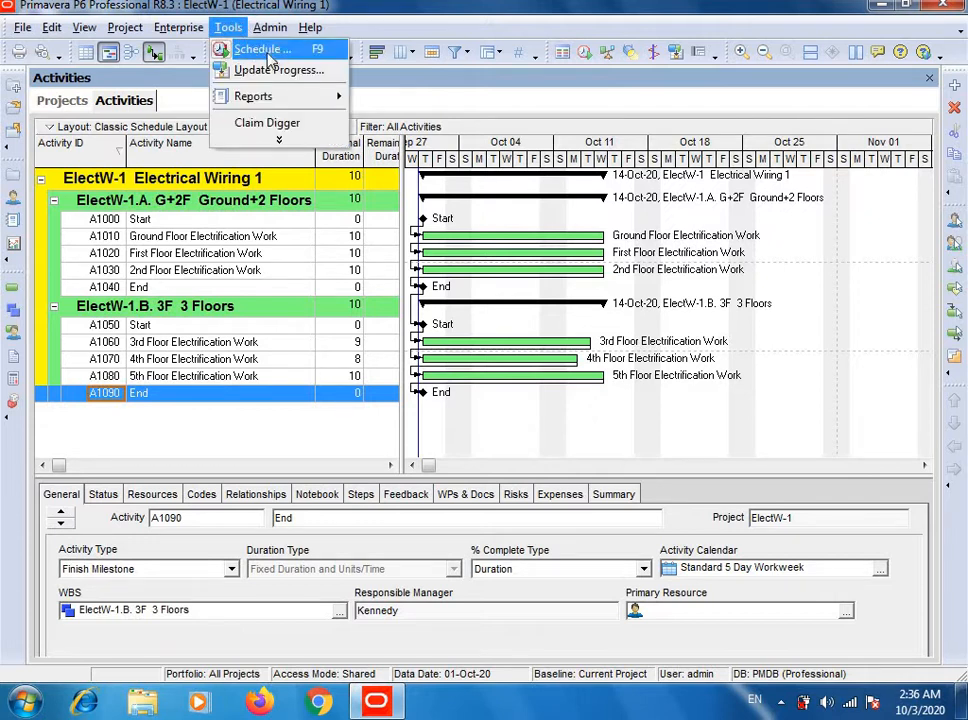
left_click(266, 50)
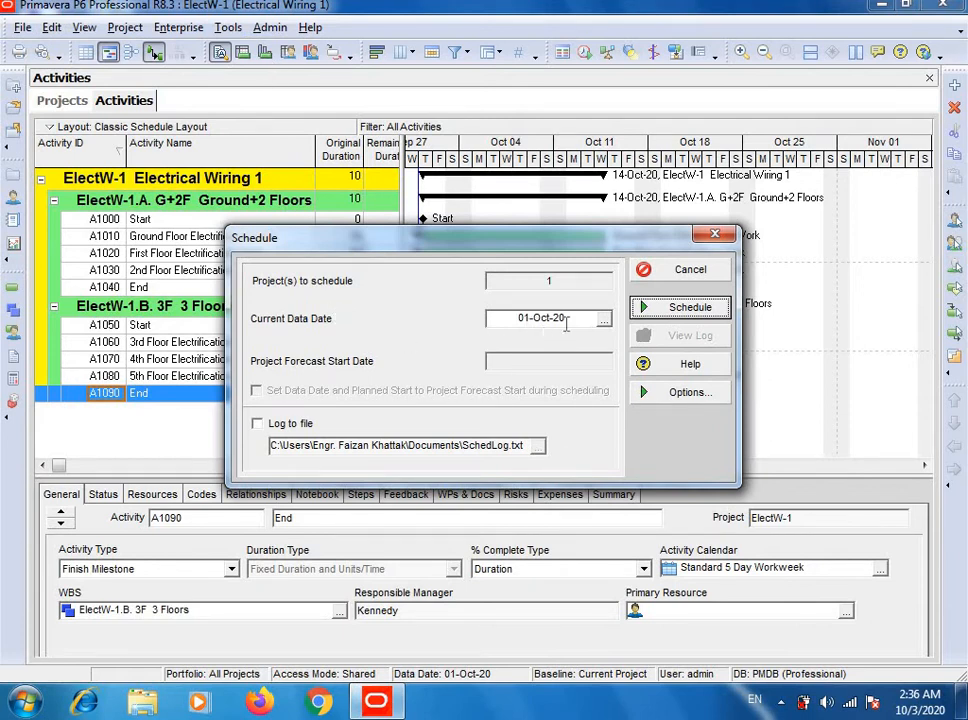
left_click(688, 316)
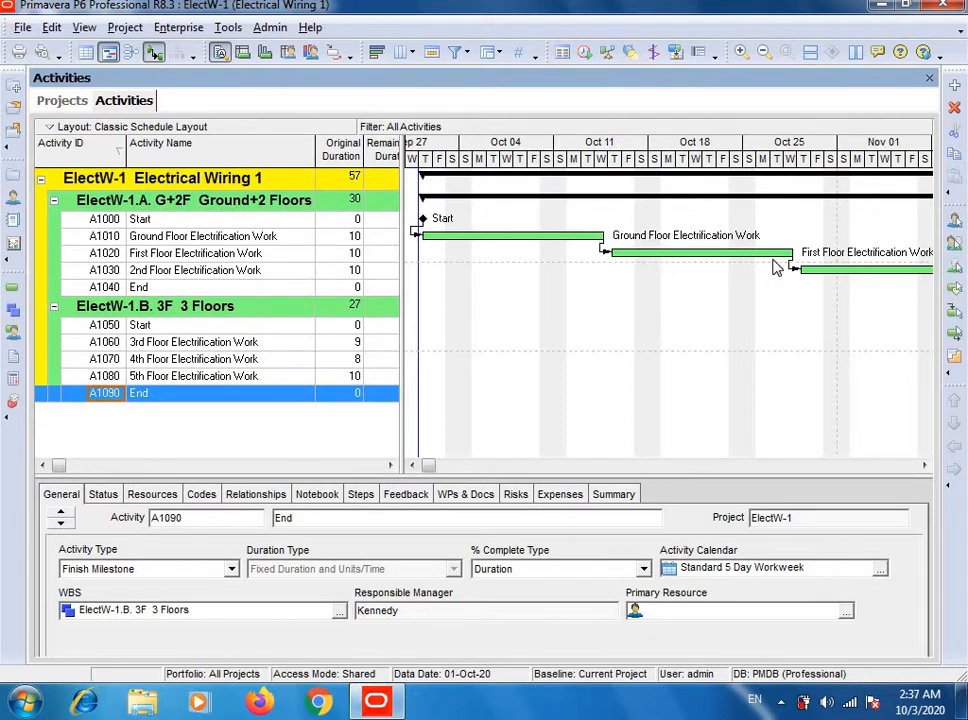
Examine the rescheduled Gantt bars and relationship lines of the Ground+2 Floors activities
left_click(921, 467)
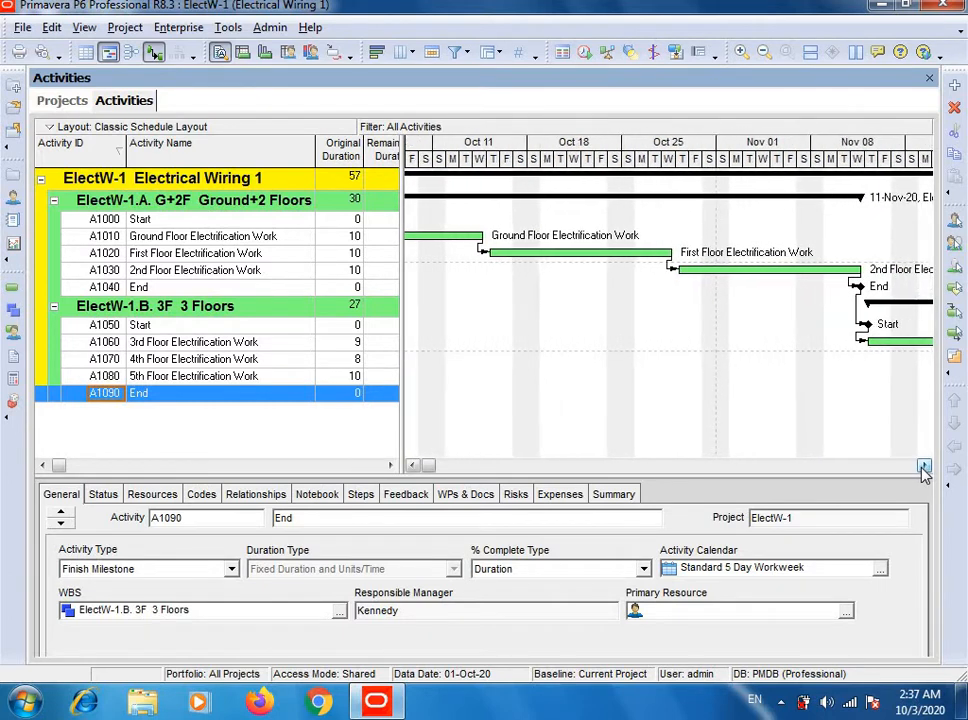
left_click_drag(921, 467, 921, 467)
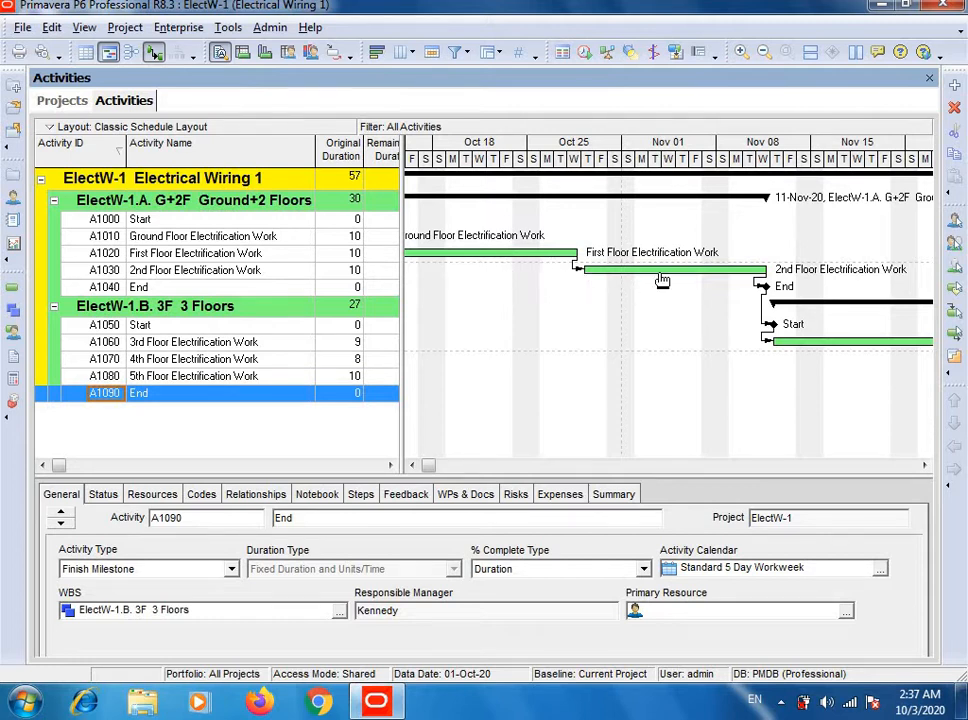
left_click(924, 466)
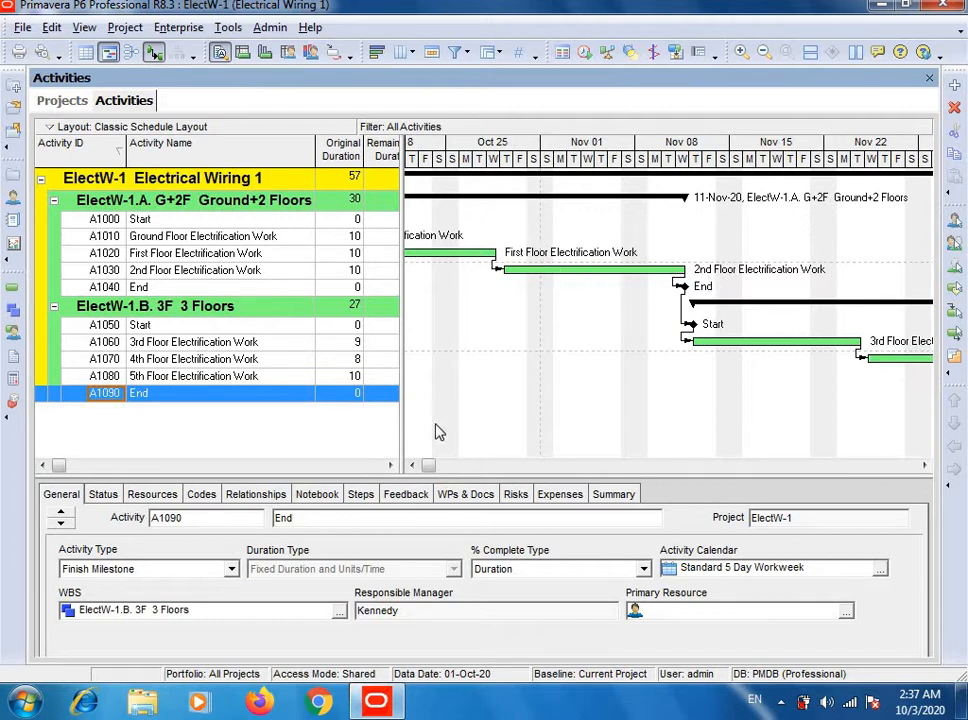
left_click(412, 466)
left_click(412, 466)
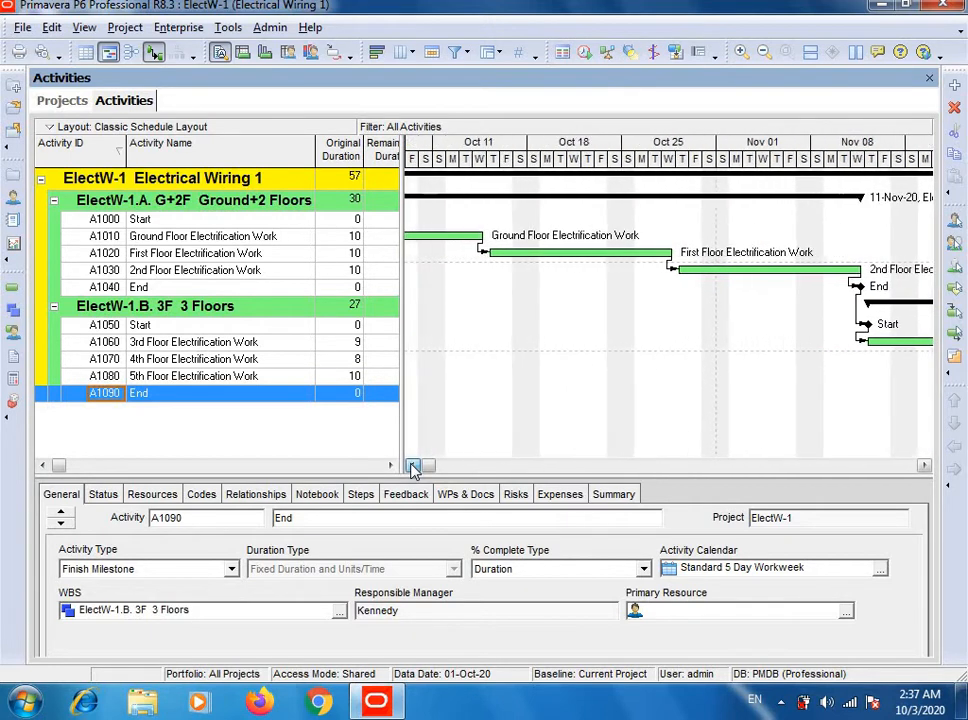
left_click(412, 466)
left_click(412, 466)
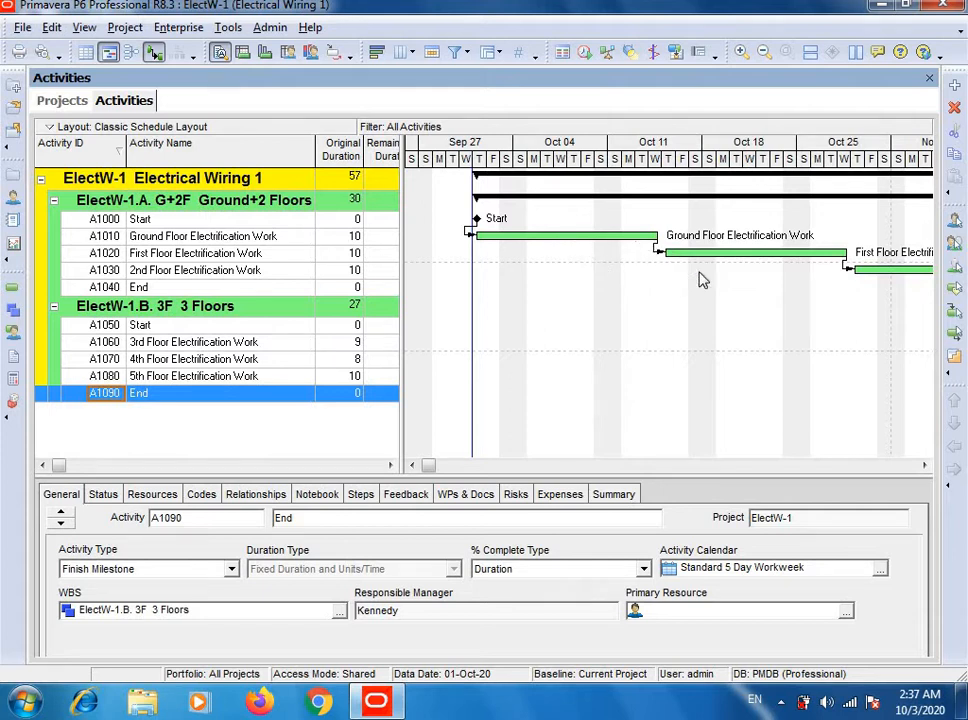
Trace the linked bars along the Gantt timescale from Ground Floor Electrification Work through to the End milestone A1090
left_click(924, 465)
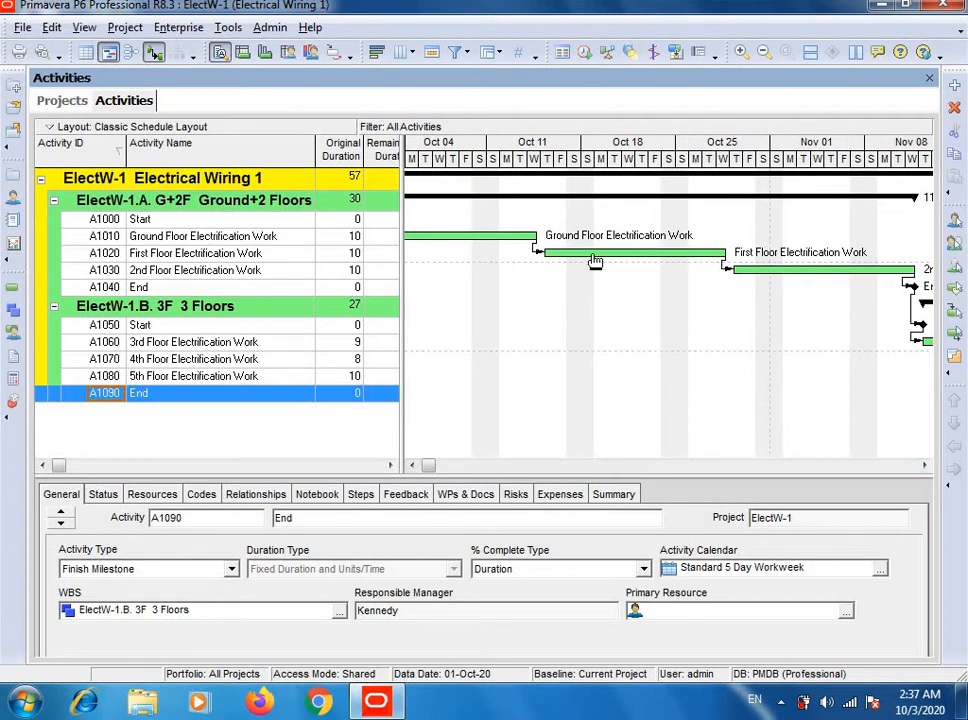
left_click(924, 466)
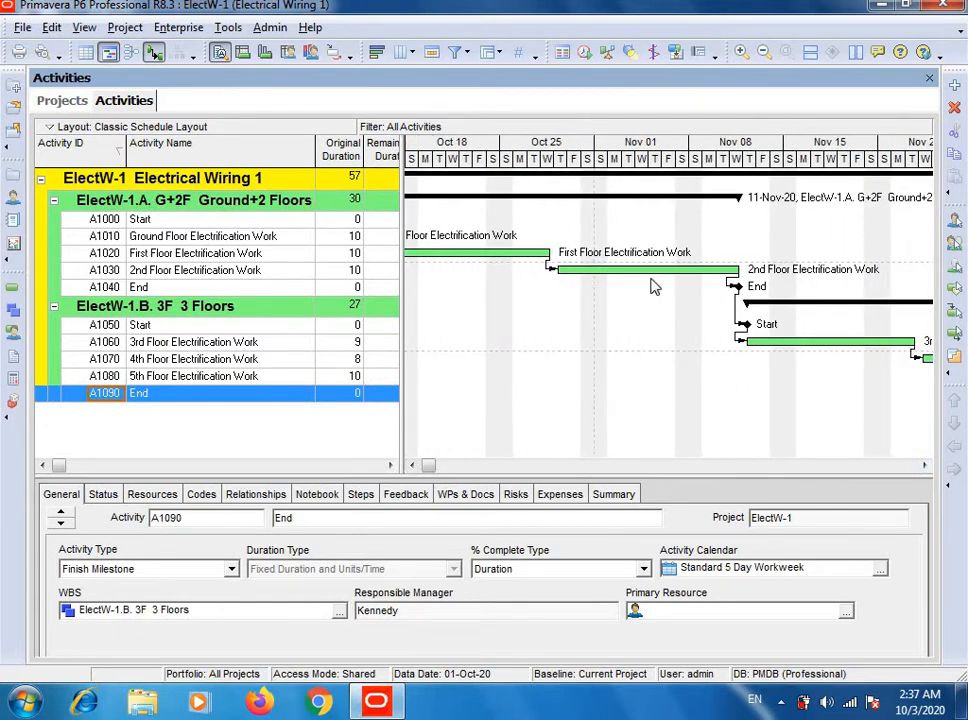
left_click(924, 466)
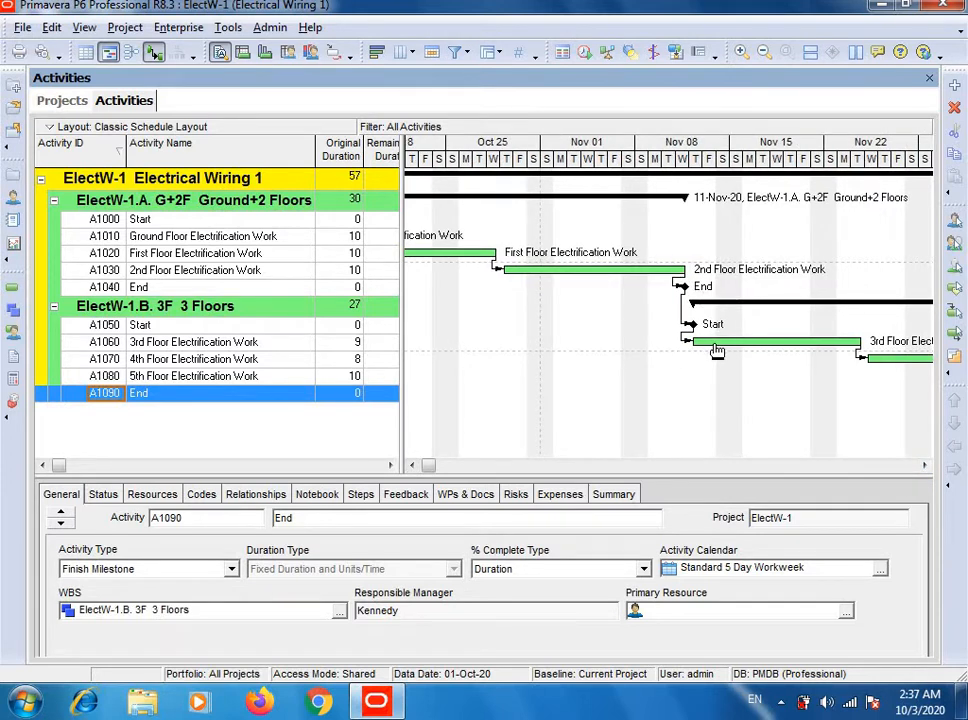
left_click(924, 466)
left_click(924, 466)
left_click(924, 466)
left_click(924, 466)
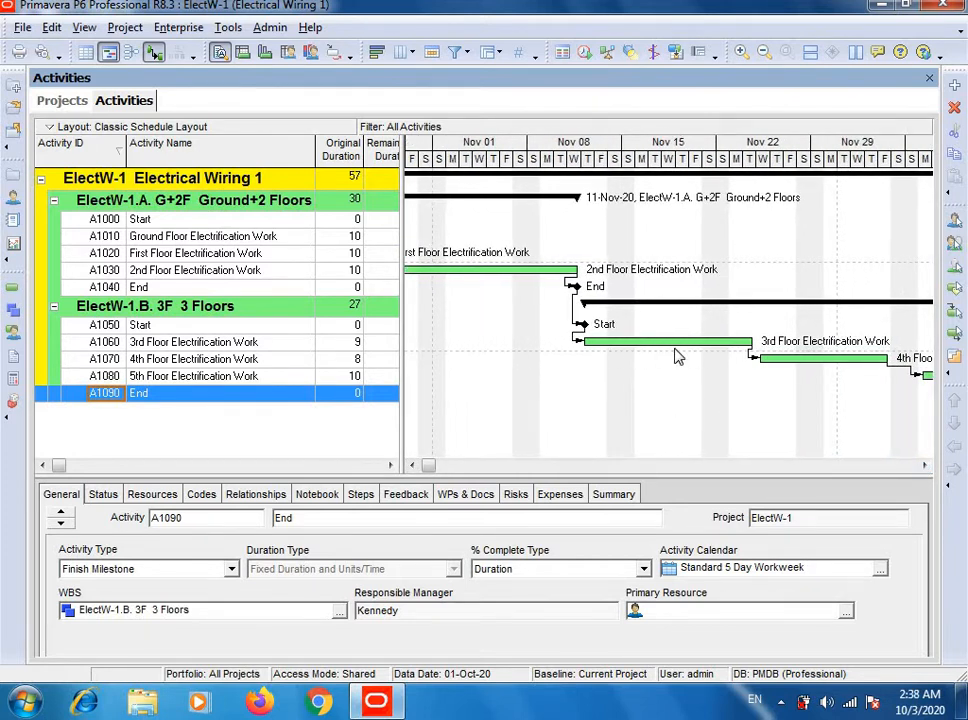
left_click(924, 466)
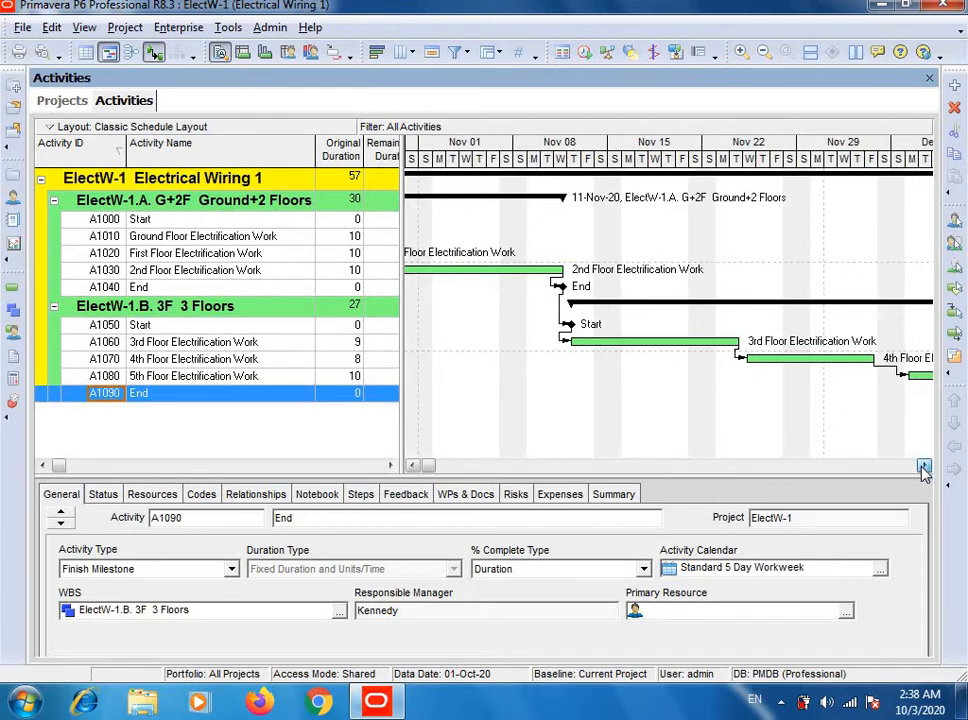
left_click(924, 466)
left_click(924, 466)
left_click(924, 466)
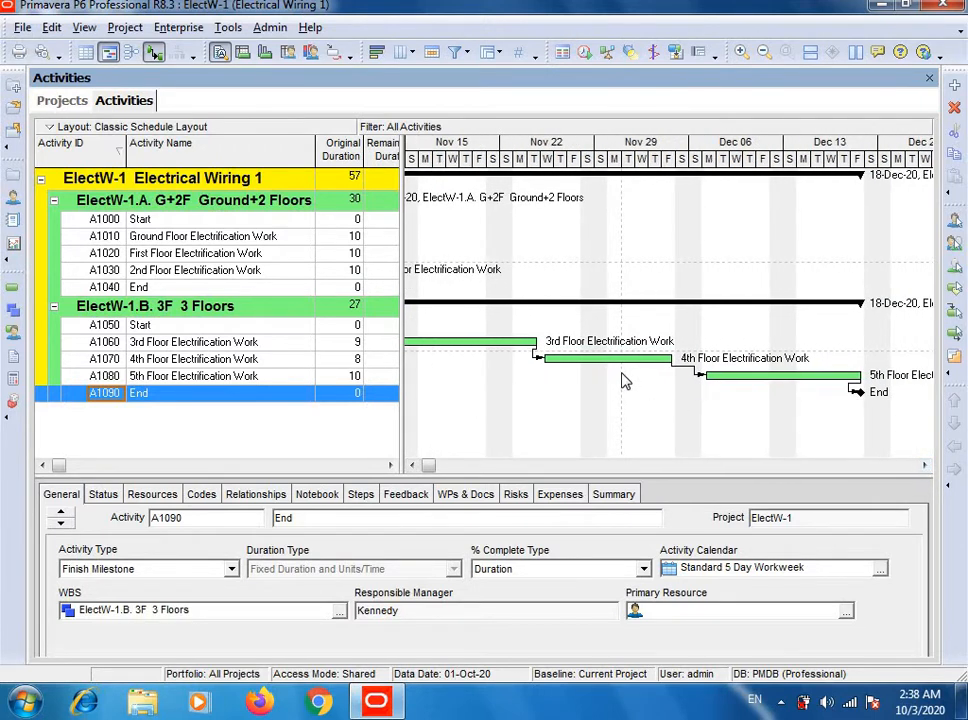
left_click(924, 466)
left_click(924, 466)
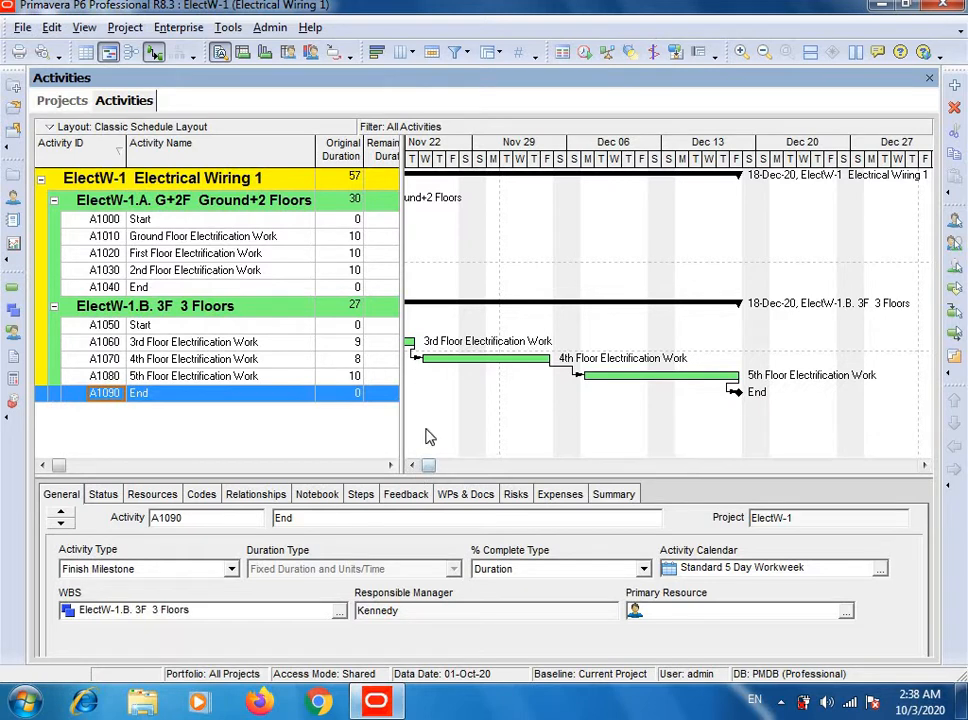
Widen the activity table to review the Start, Finish and Total Float columns, and dismiss the Windows color scheme dialog
left_click(412, 465)
left_click(412, 465)
left_click(412, 465)
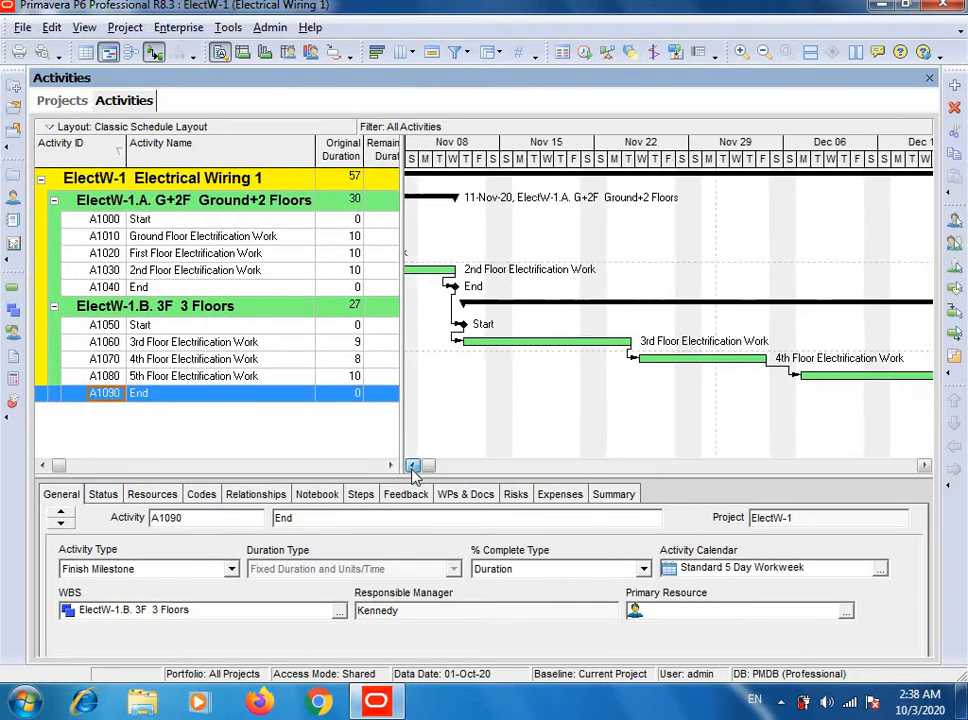
left_click(412, 465)
left_click(412, 465)
left_click(412, 465)
left_click(412, 465)
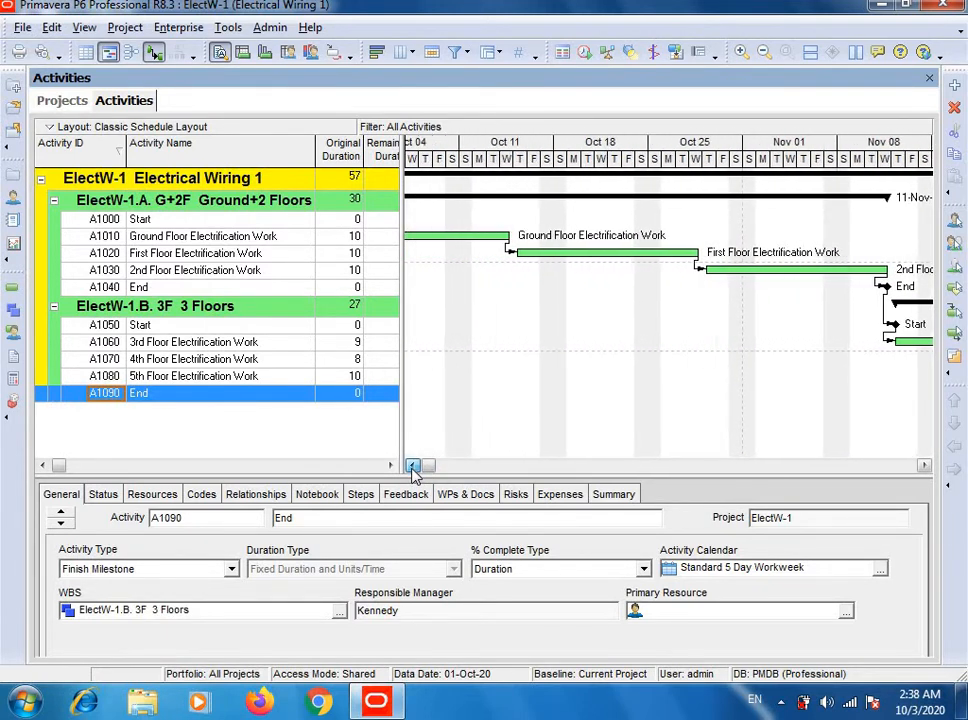
left_click(412, 465)
left_click(412, 465)
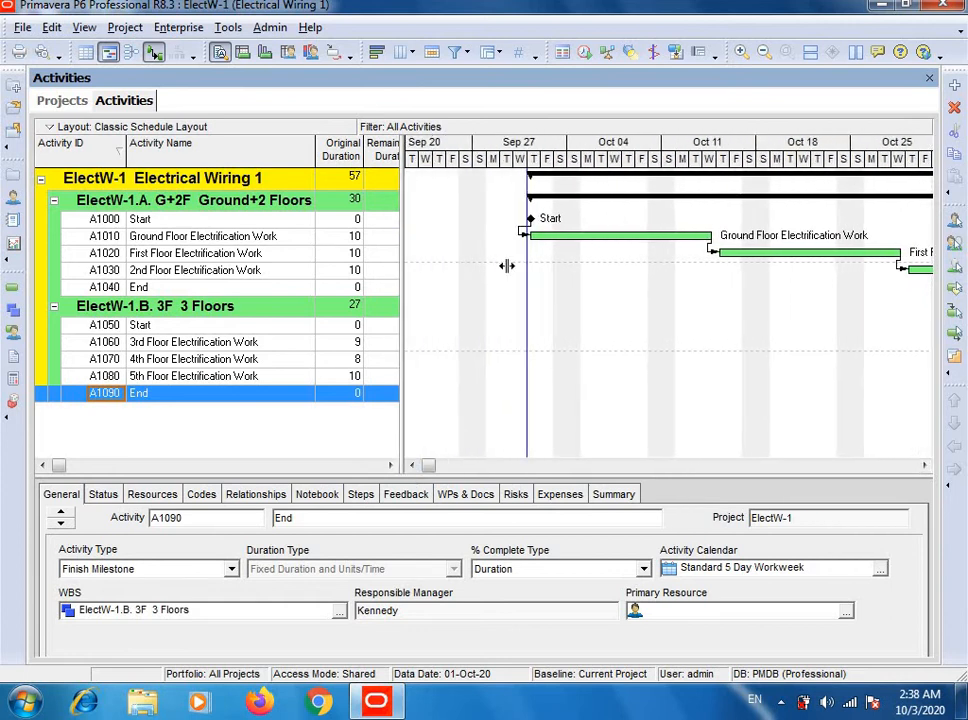
left_click_drag(637, 273, 640, 273)
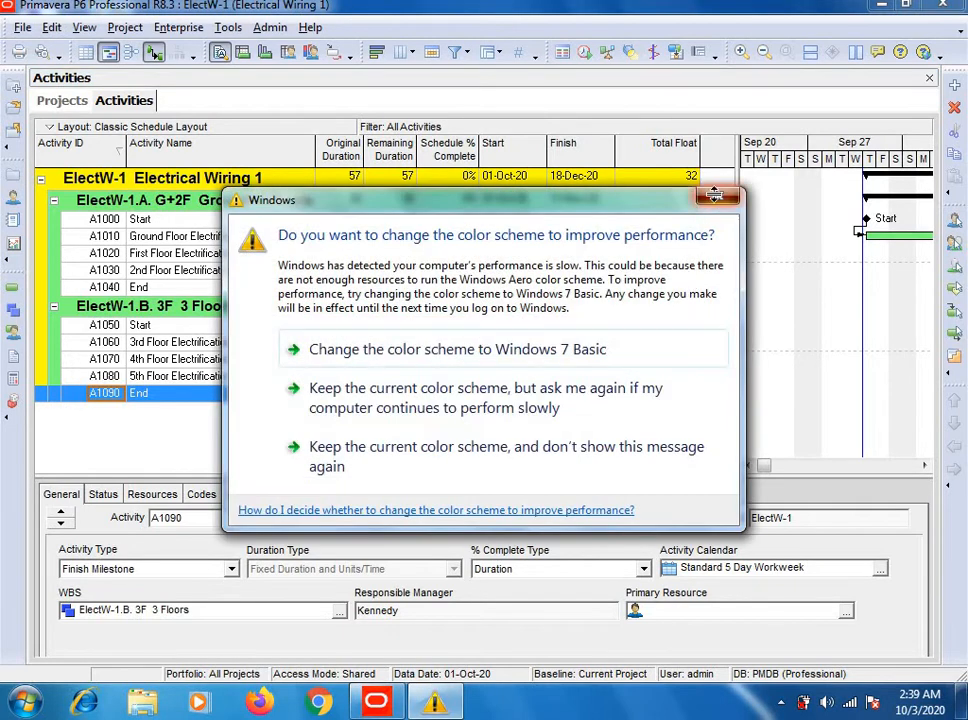
left_click(715, 195)
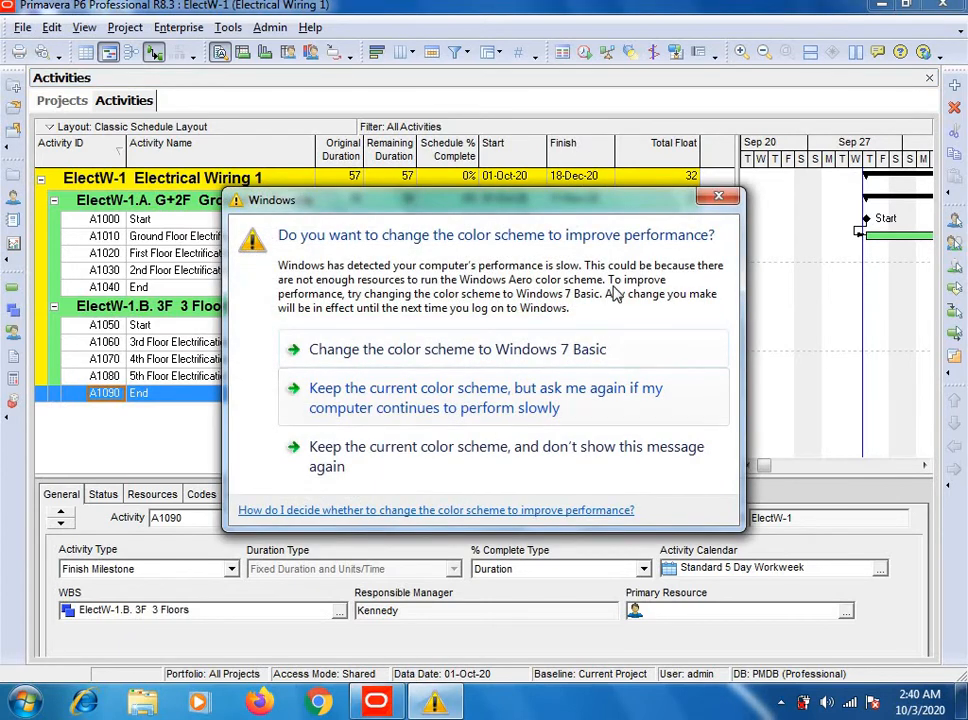
left_click(710, 198)
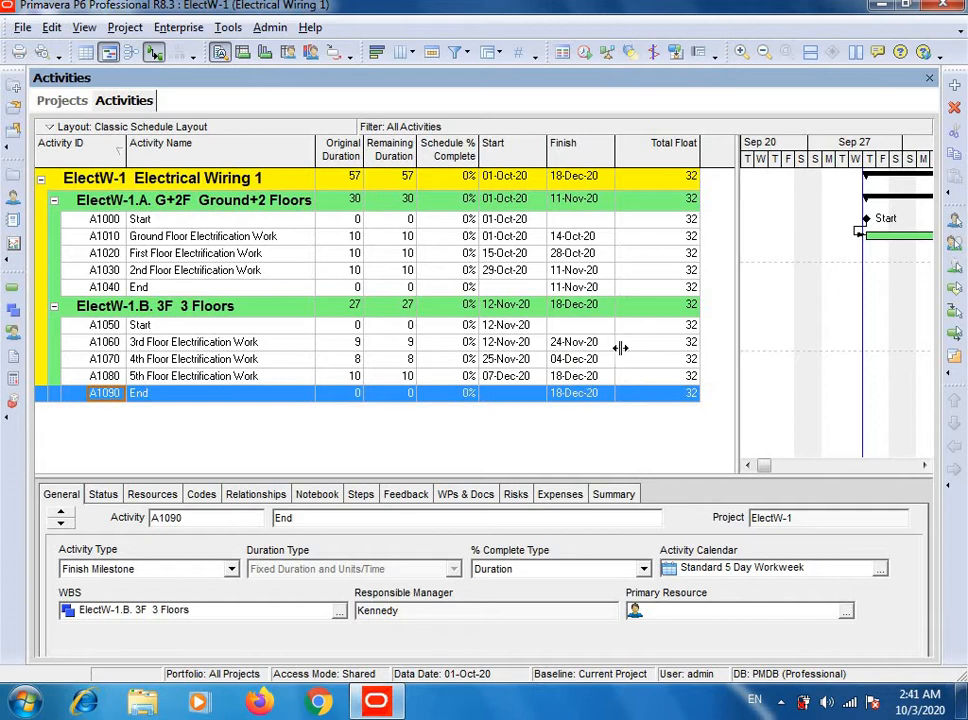
Narrow the activity table to the duration columns, giving the Gantt chart more room from the project's start
left_click_drag(620, 347, 449, 326)
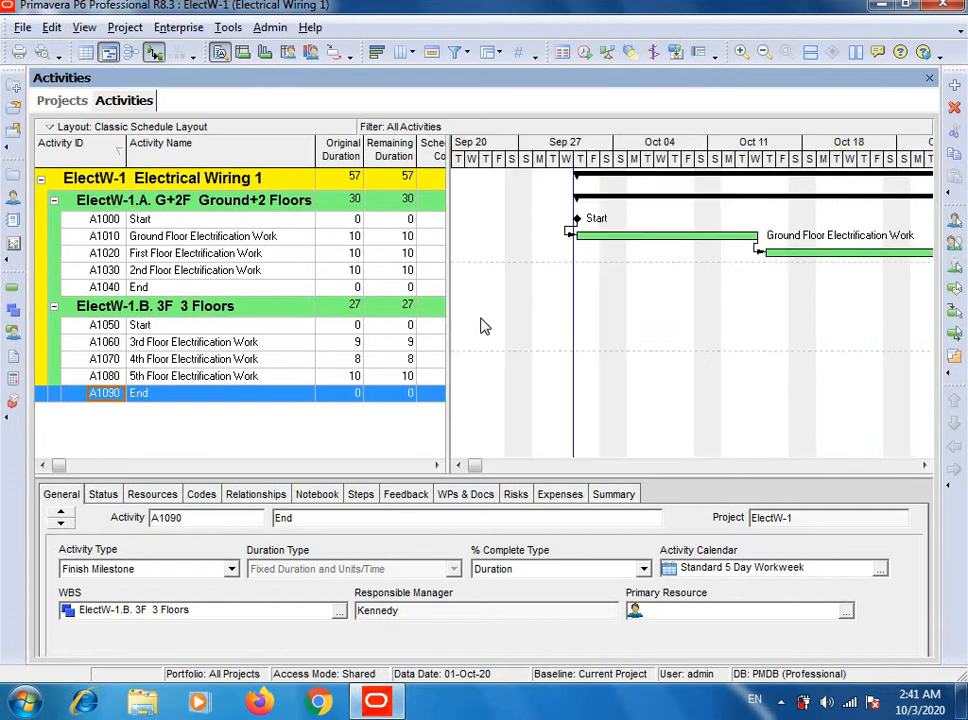
left_click(924, 466)
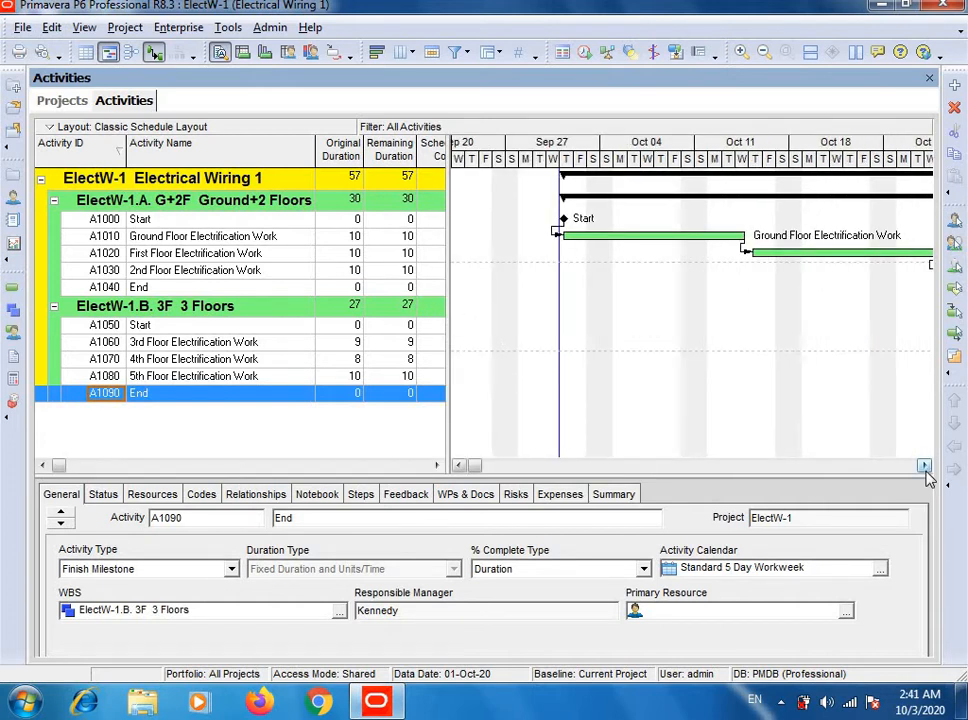
left_click(924, 466)
left_click(924, 466)
left_click(924, 466)
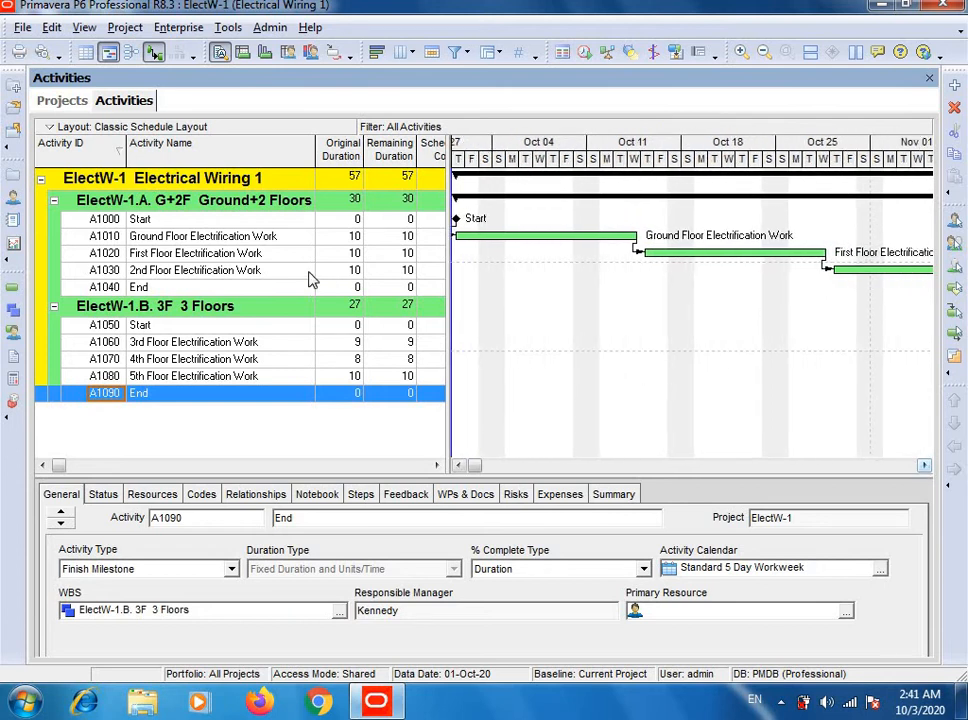
left_click(22, 28)
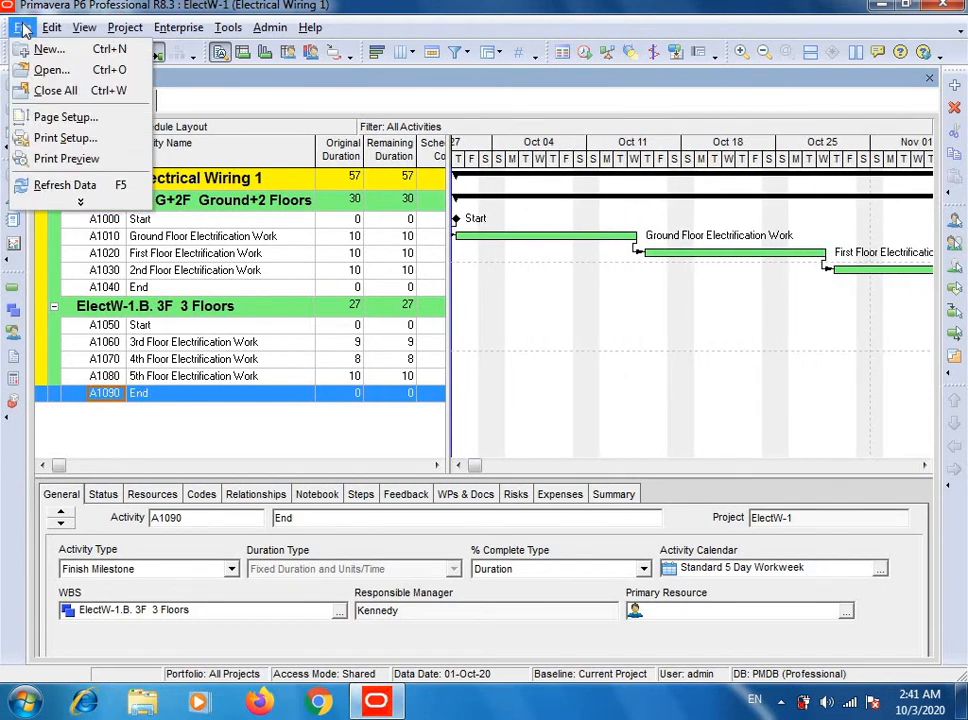
left_click(70, 119)
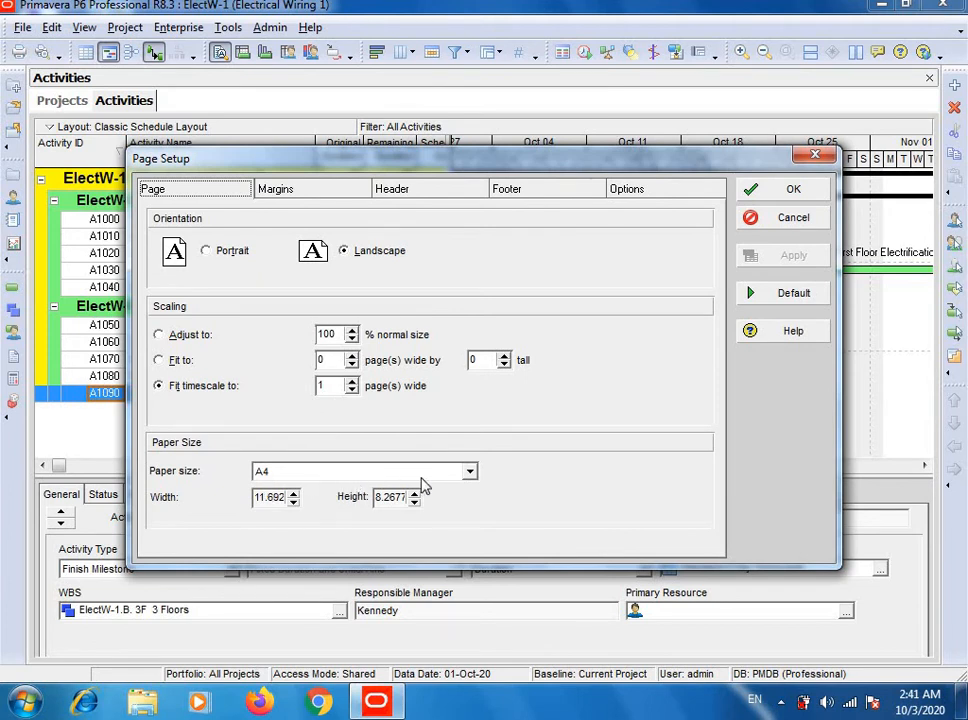
left_click(472, 476)
left_click(472, 478)
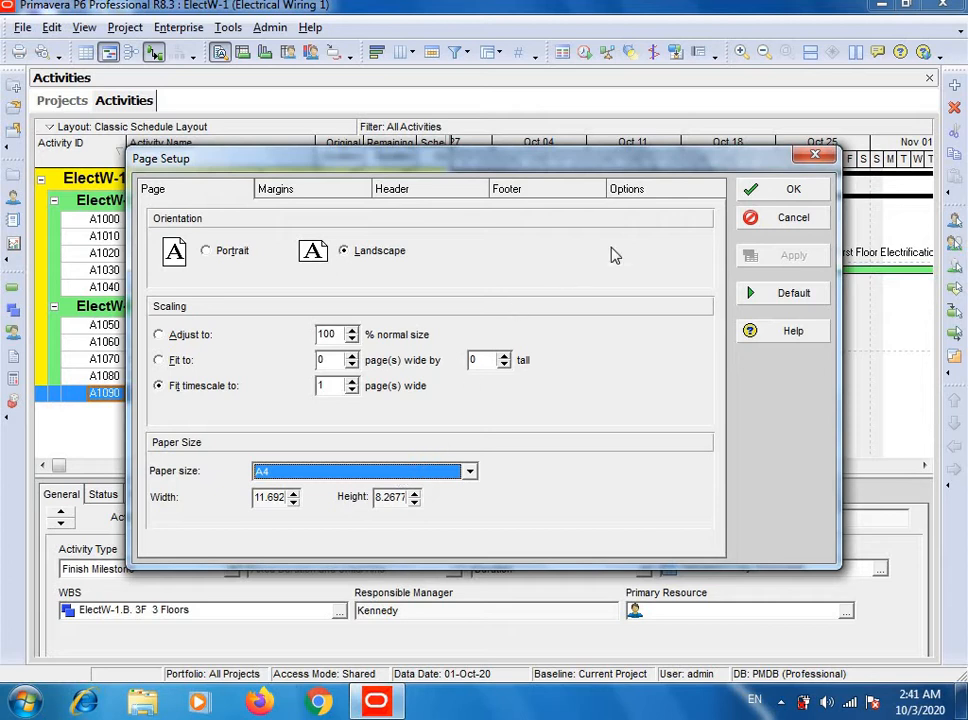
left_click(652, 190)
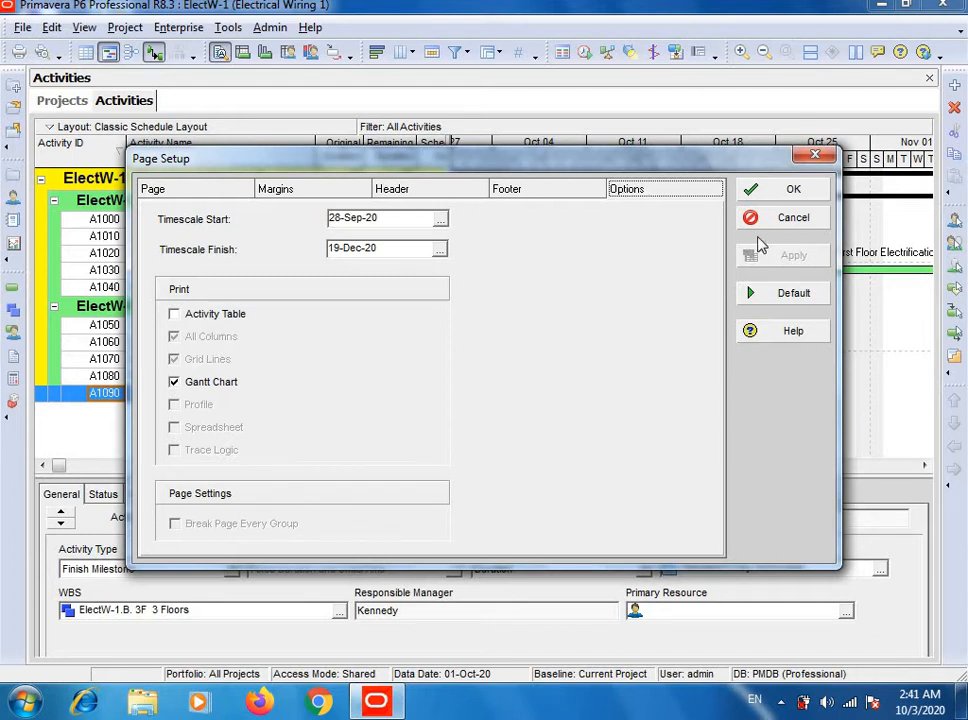
left_click(815, 157)
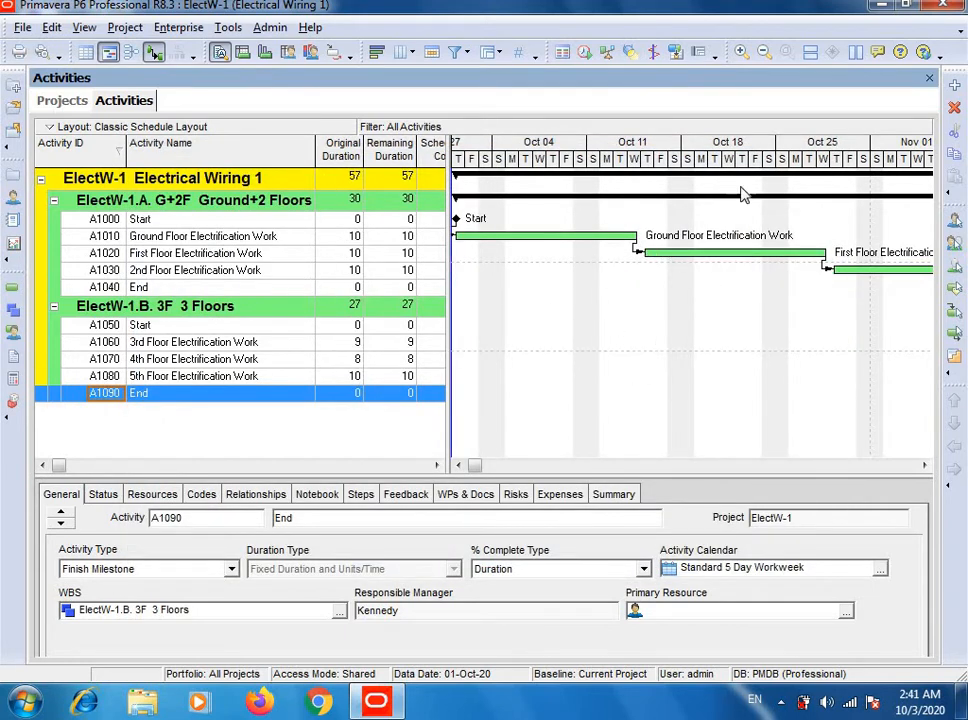
Include the Activity Table in the printout alongside the Gantt Chart in the page setup and apply it
left_click(22, 27)
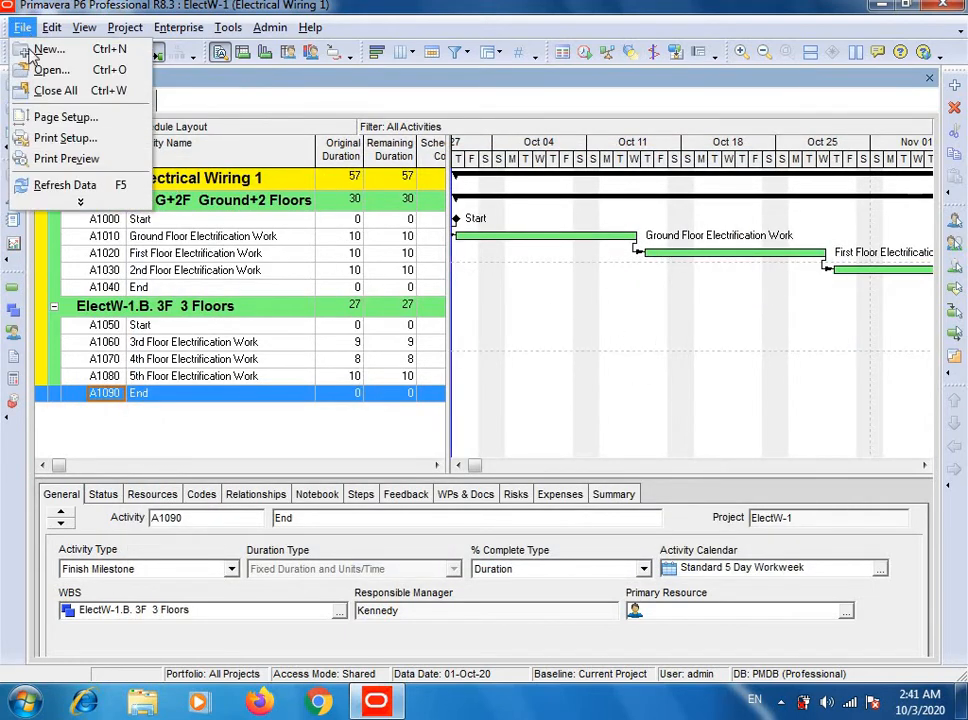
key("Escape")
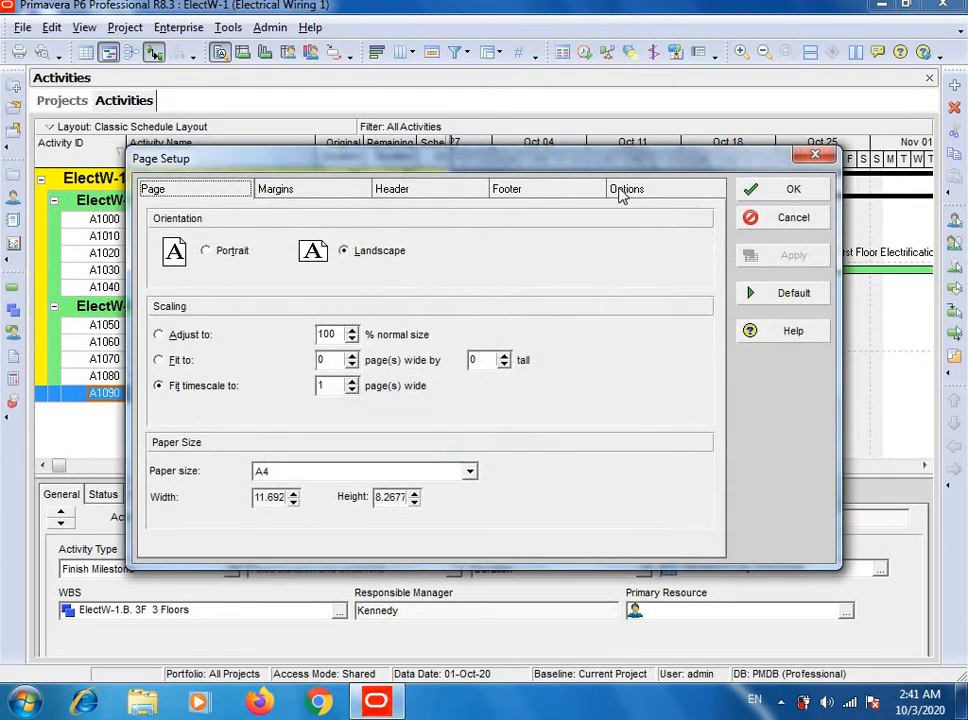
left_click(624, 189)
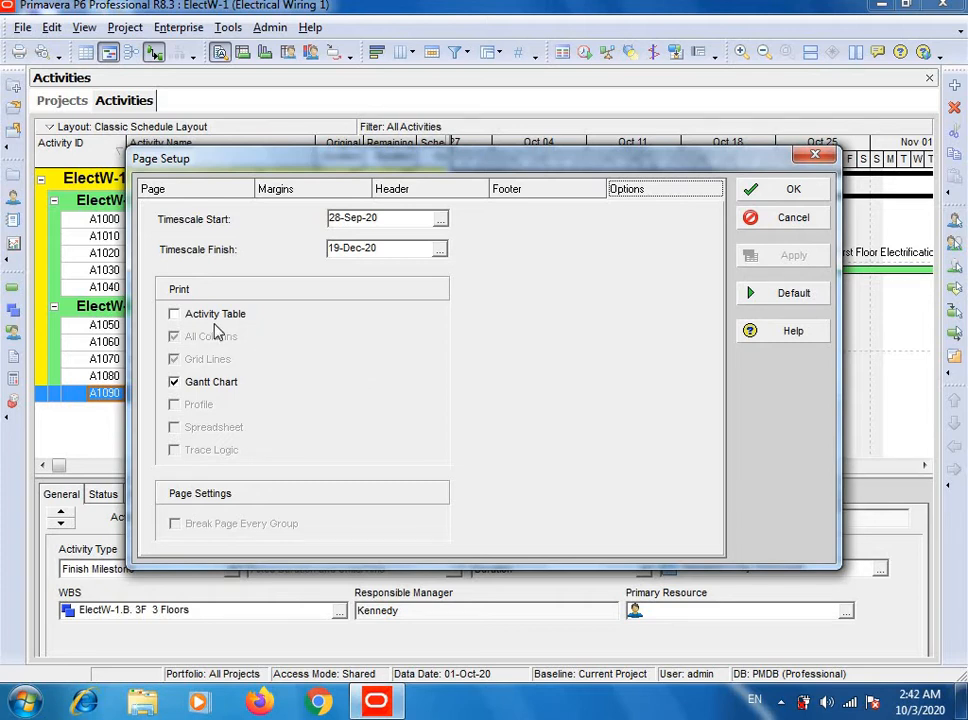
left_click(175, 315)
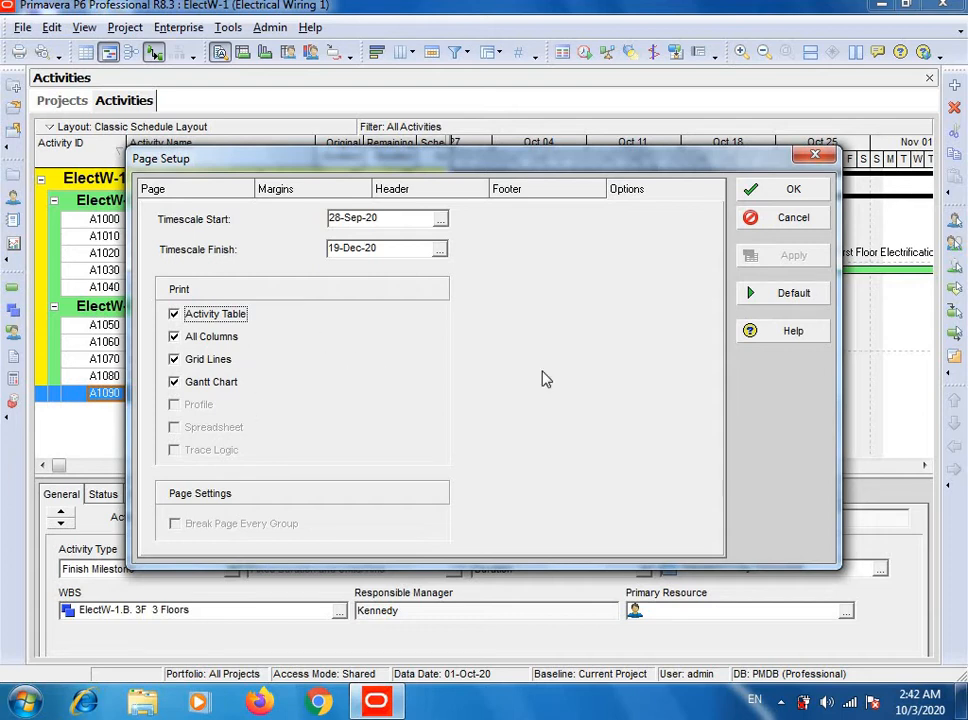
left_click(791, 187)
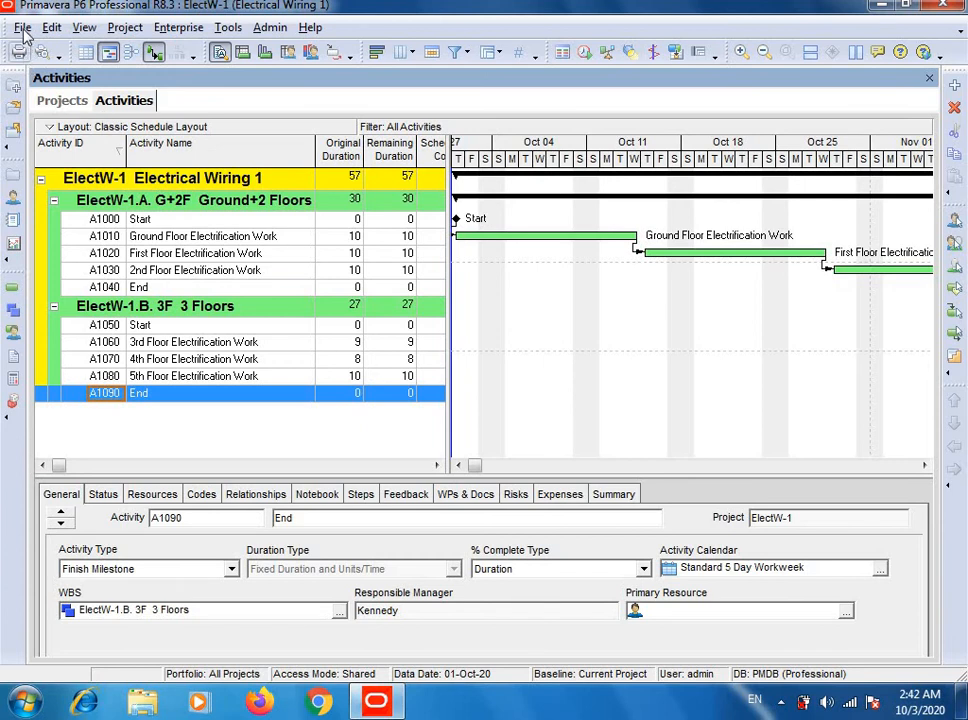
Preview the printout with the activity table beside the Gantt chart, and close the preview
left_click(22, 28)
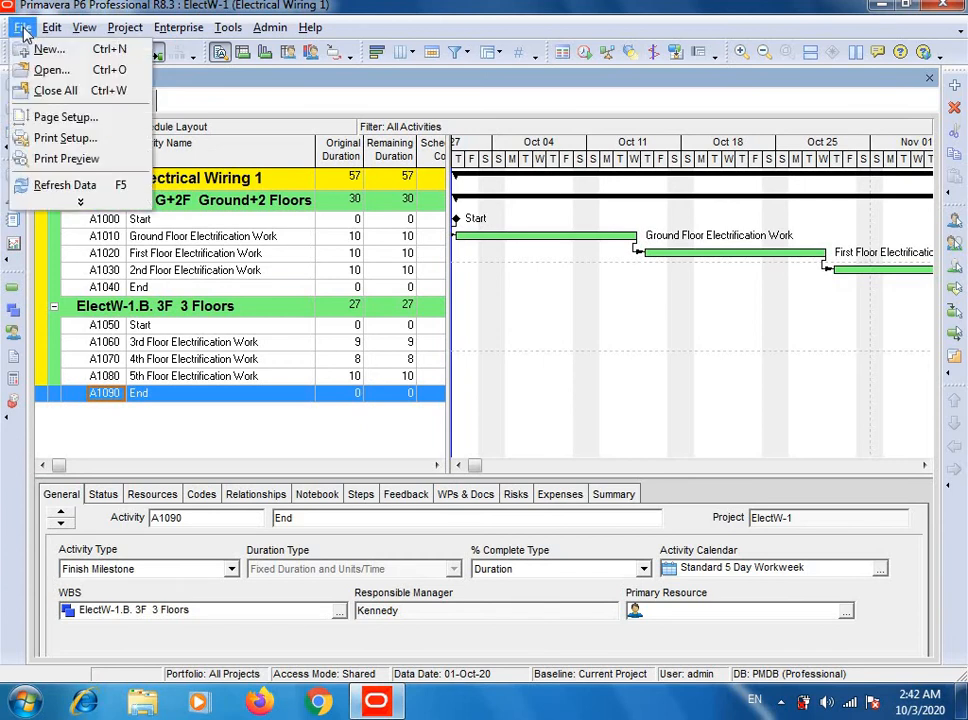
left_click(85, 163)
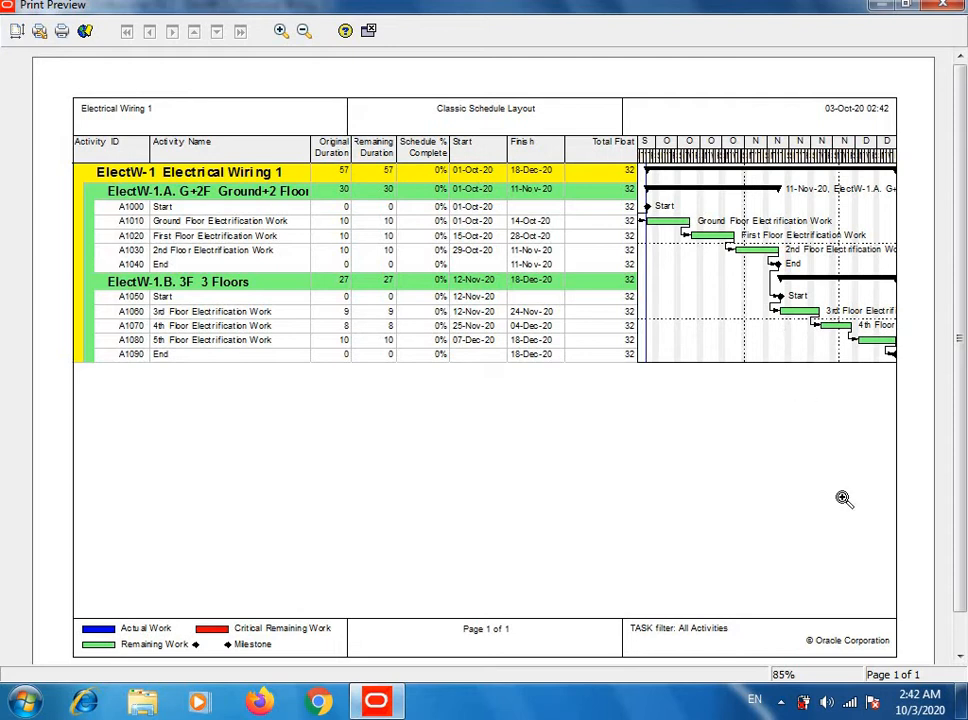
mouse_move(963, 480)
left_mouse_down()
mouse_move(965, 539)
mouse_move(963, 480)
left_mouse_up()
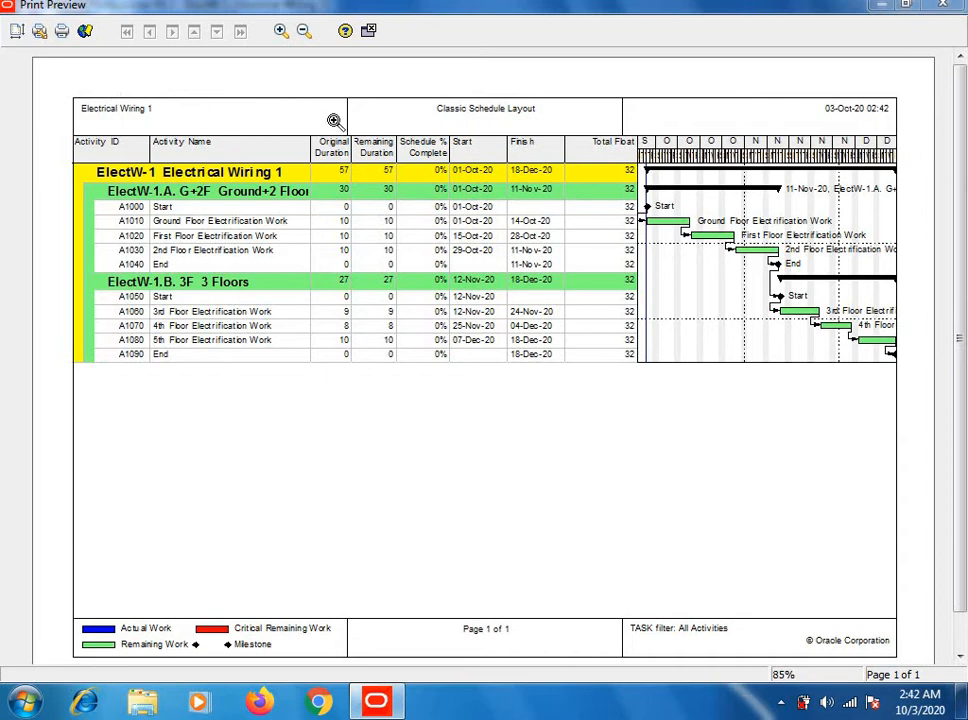
left_click(943, 10)
Exclude the Activity Table from the printout in the page setup, leaving only the Gantt Chart selected
left_click(22, 27)
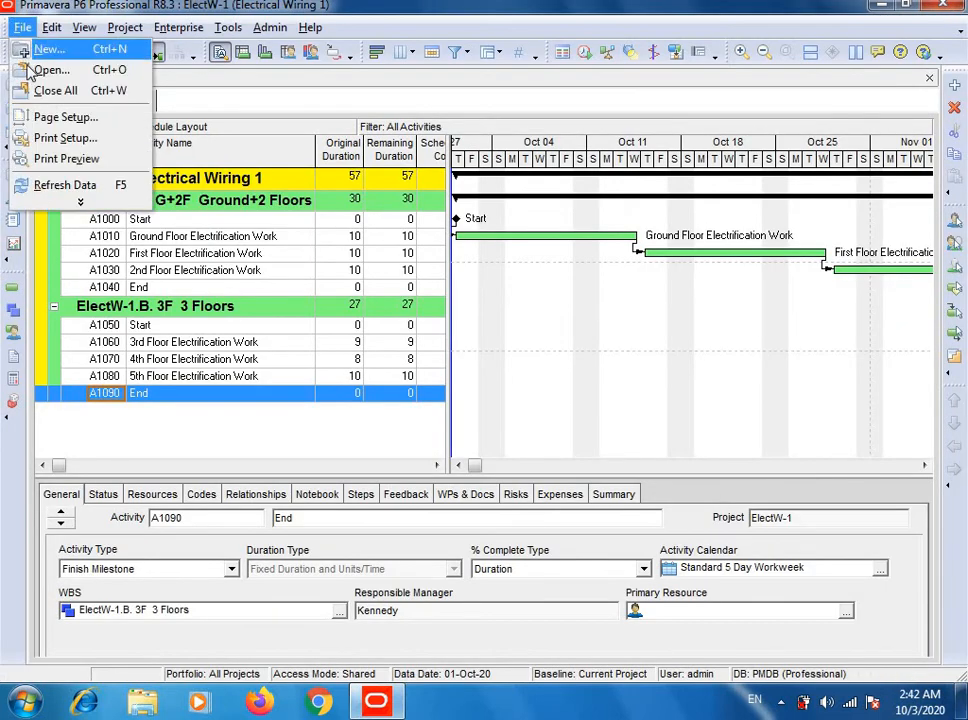
left_click(48, 117)
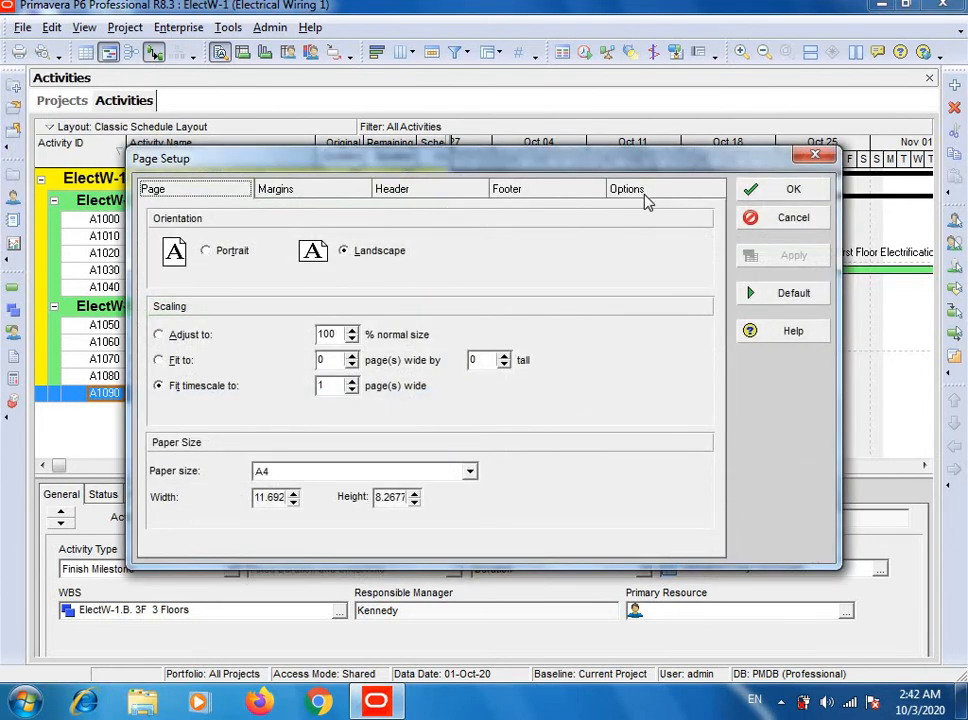
left_click(627, 190)
left_click(175, 315)
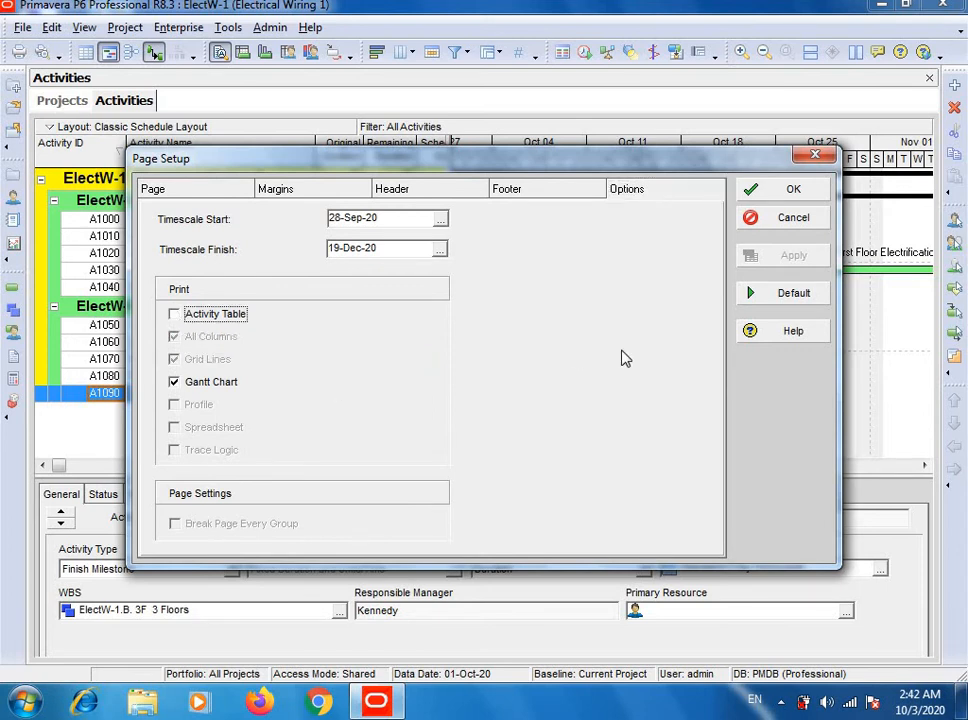
left_click(798, 193)
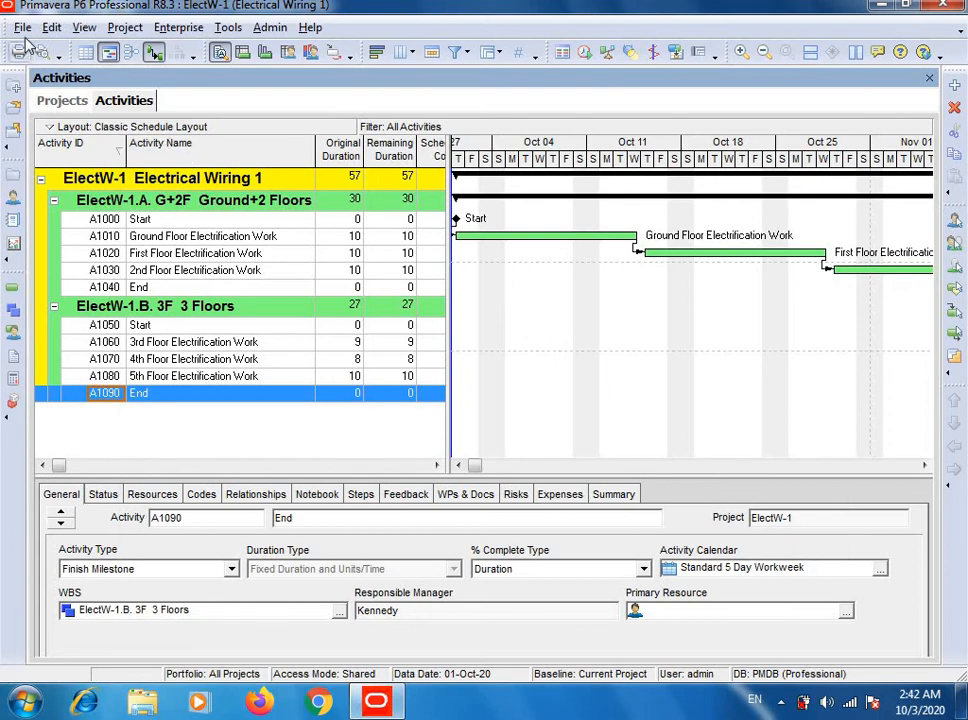
Preview the Gantt-only printout of the project and close the preview
left_click(22, 27)
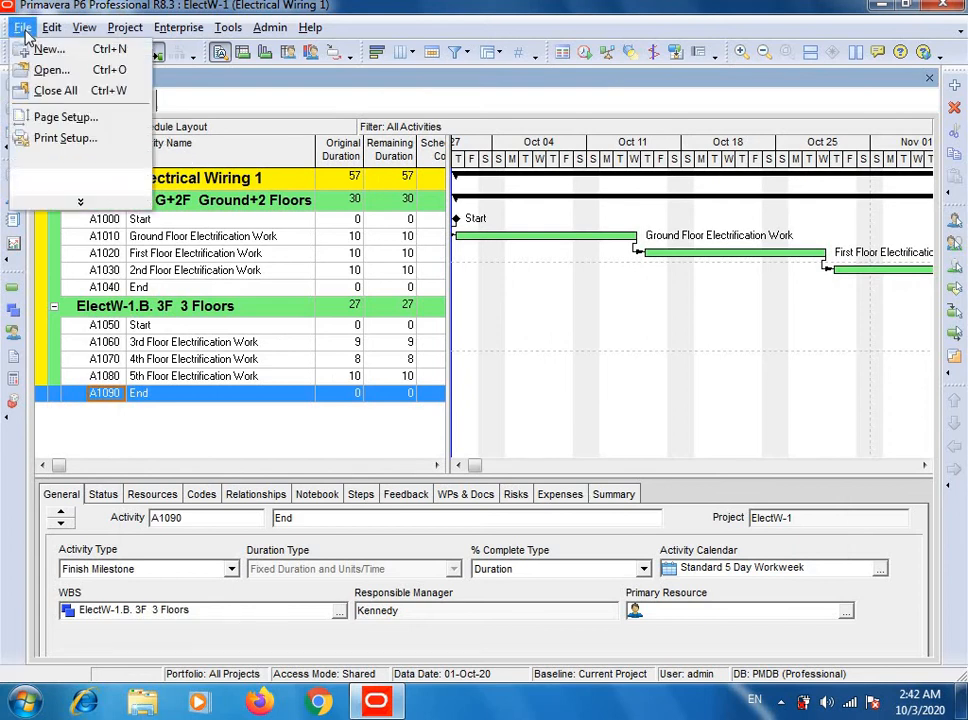
left_click(66, 159)
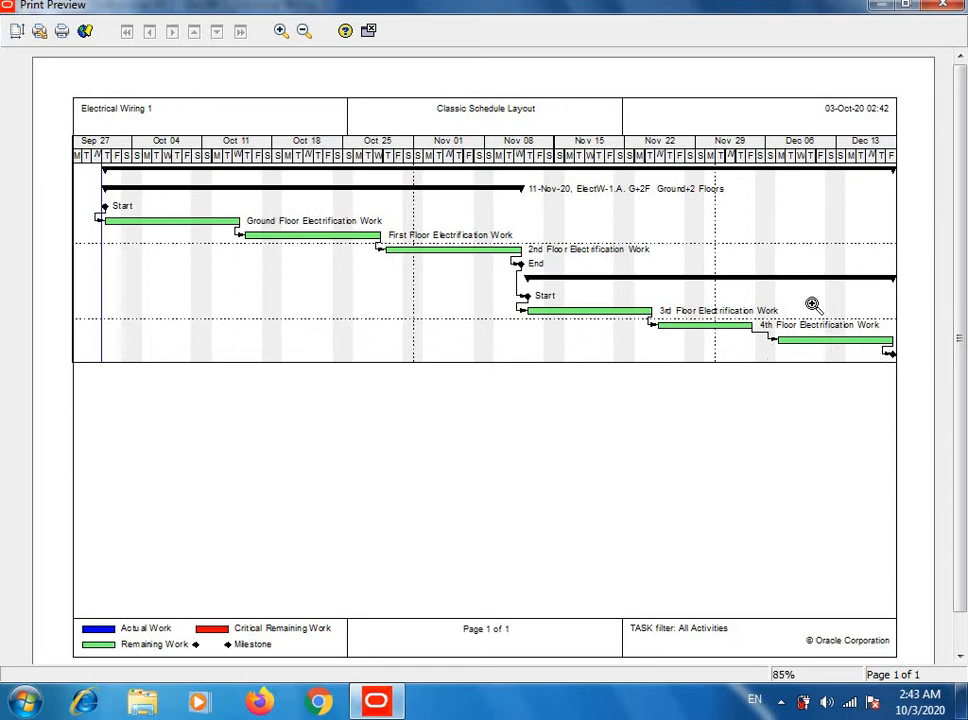
left_click(943, 5)
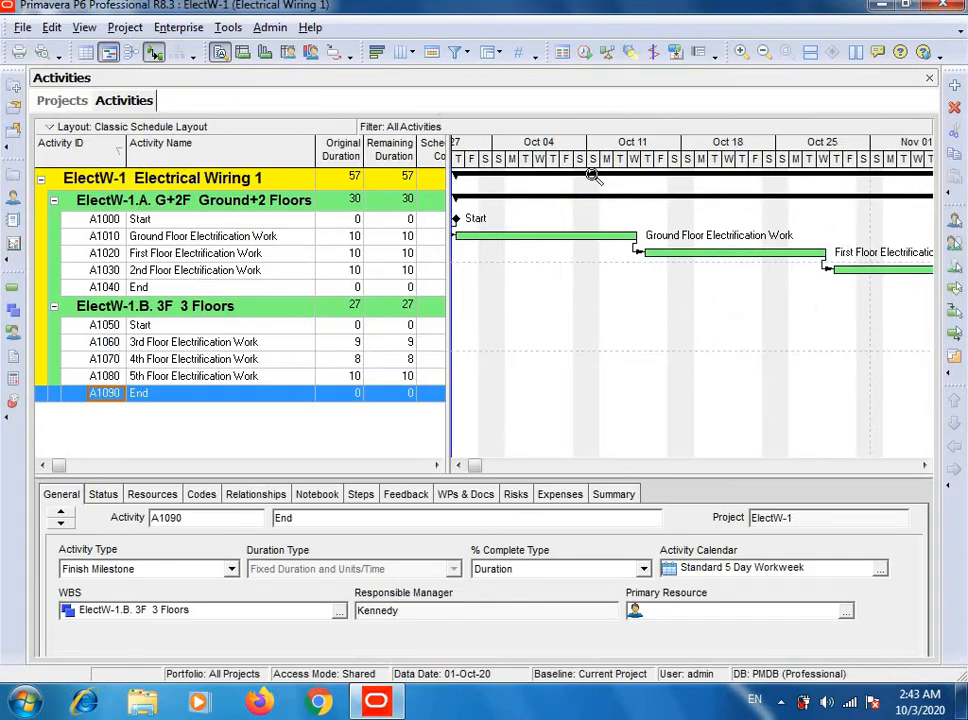
Set the printout's Timescale Start to the custom date 24-Sep-20 in the page setup options
left_click(22, 27)
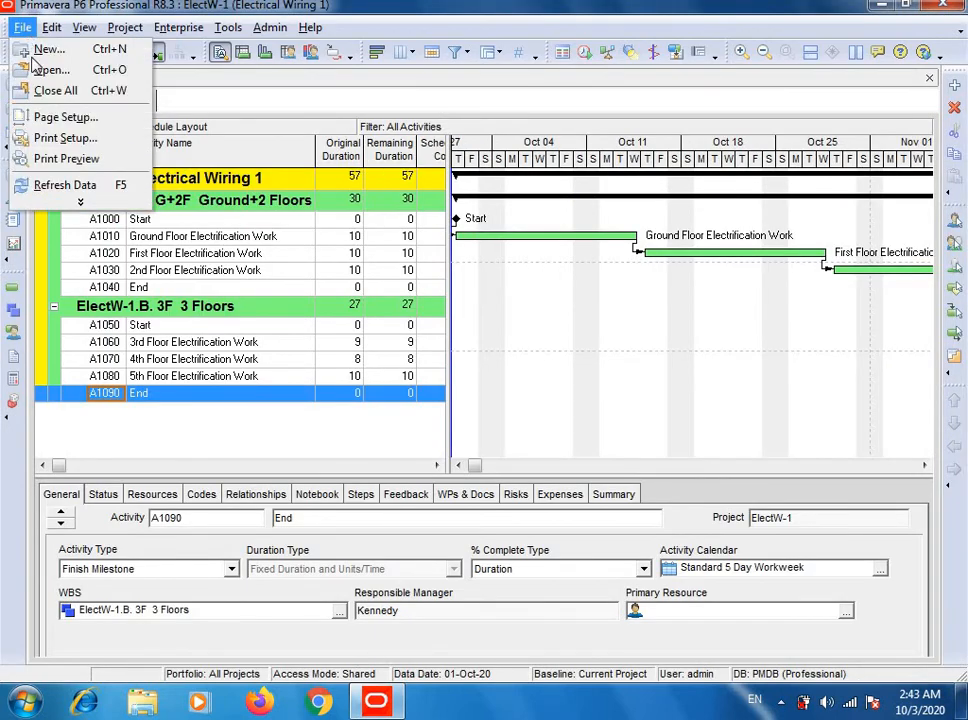
left_click(60, 118)
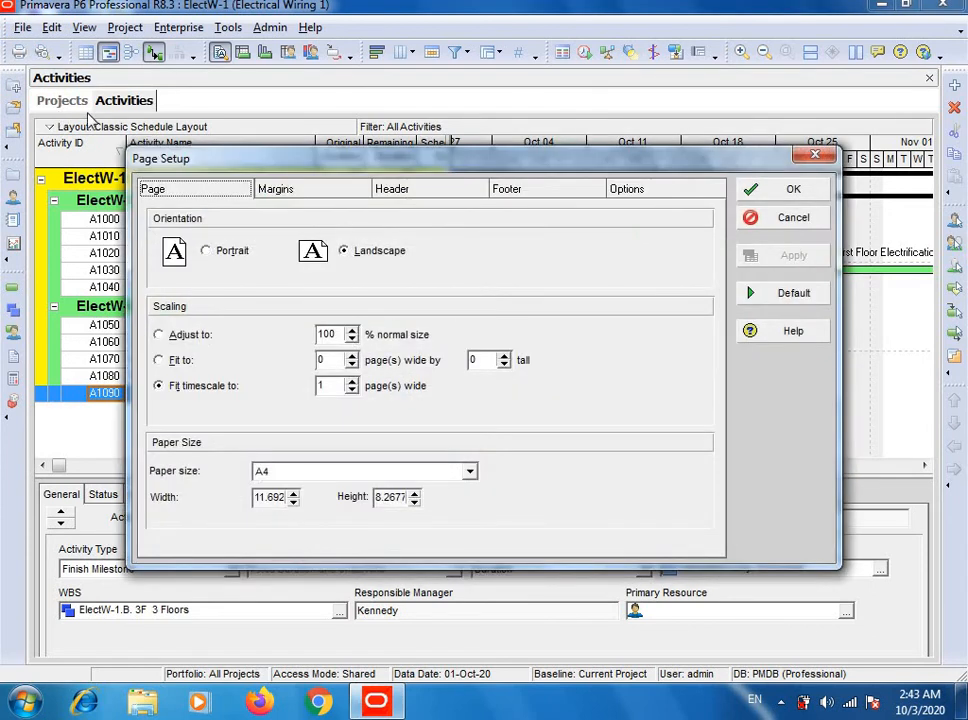
left_click(680, 191)
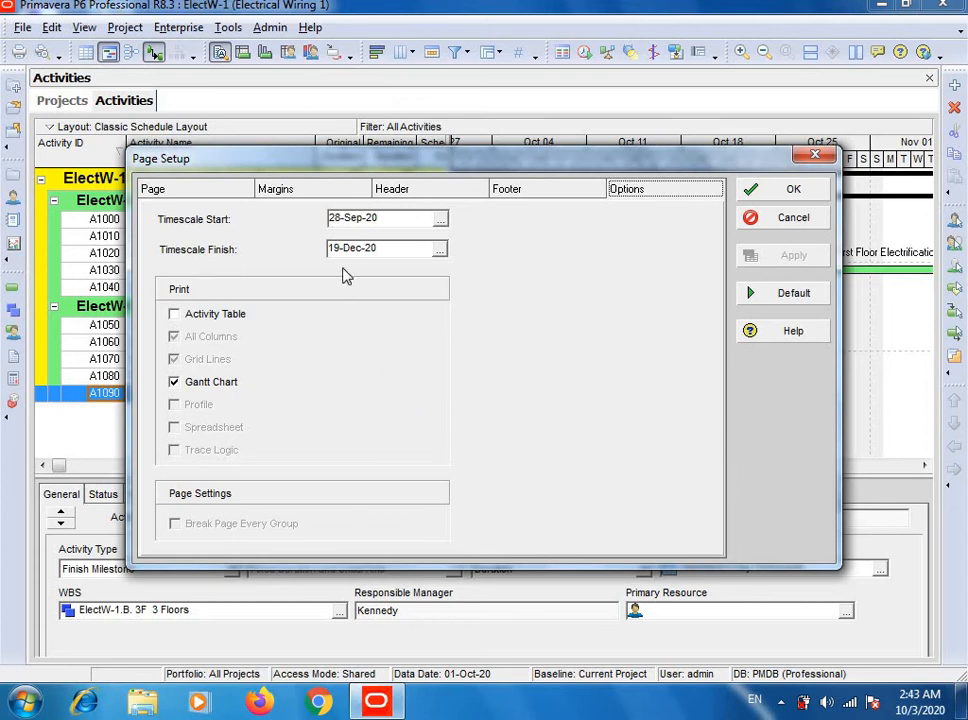
left_click(440, 218)
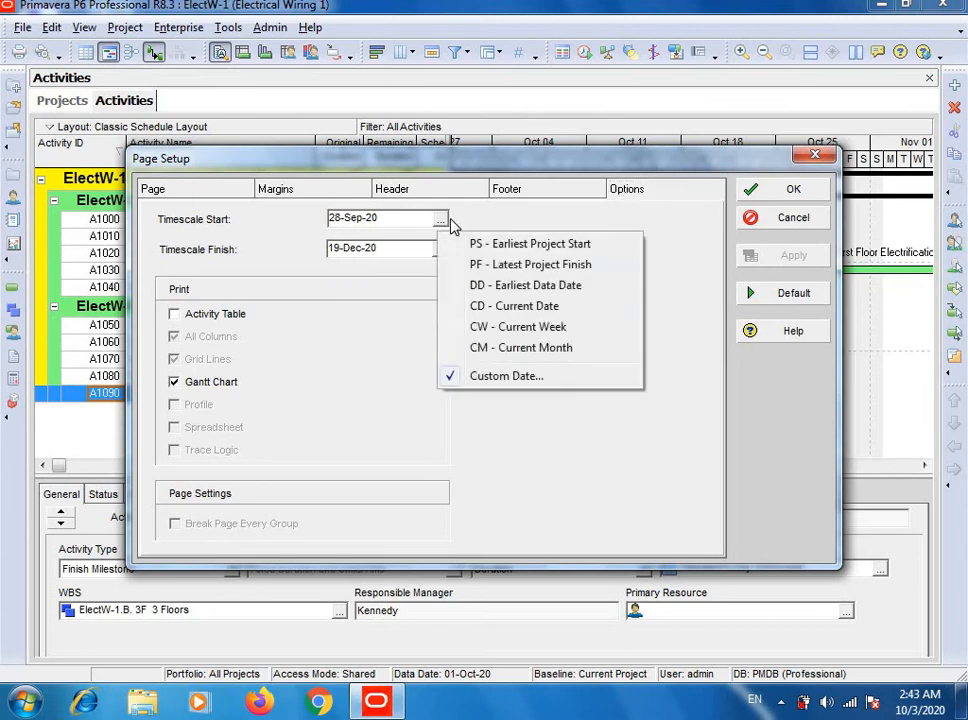
left_click(492, 379)
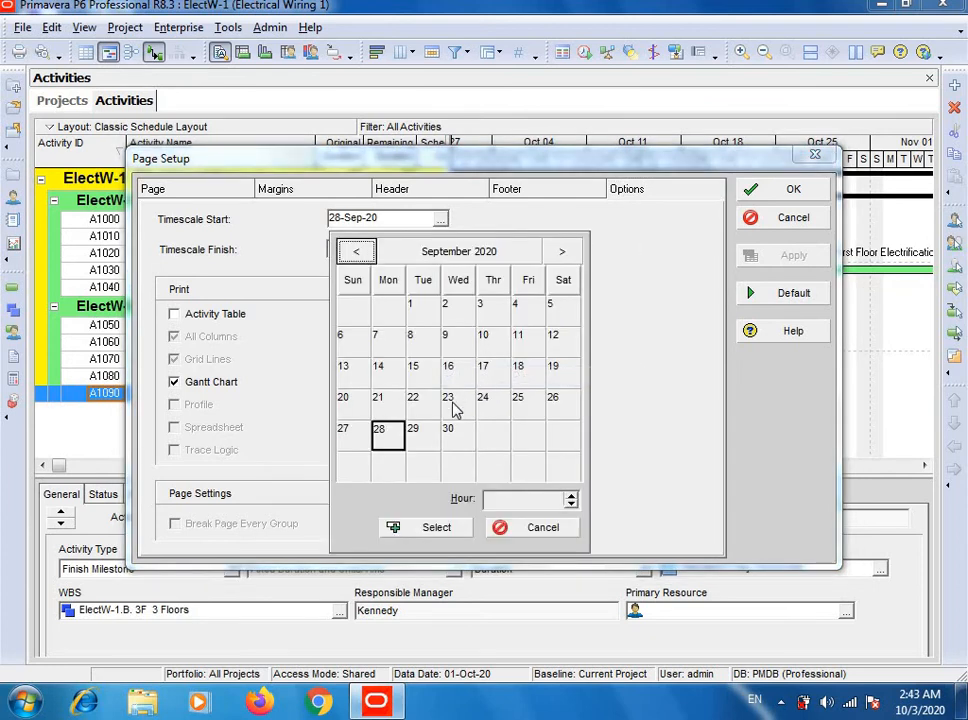
left_click(564, 256)
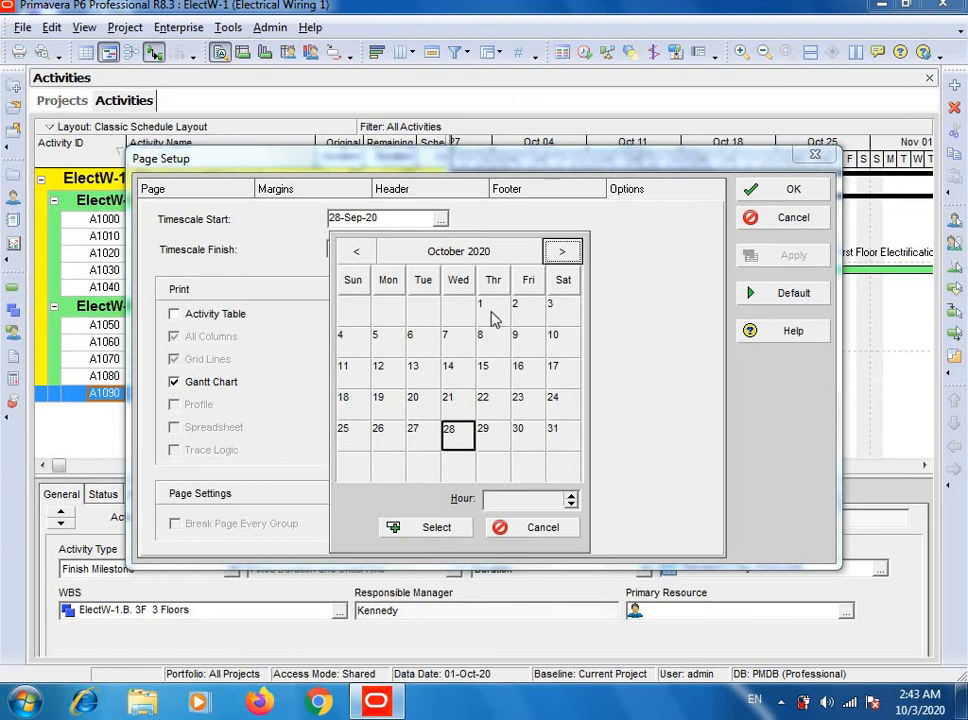
left_click(356, 251)
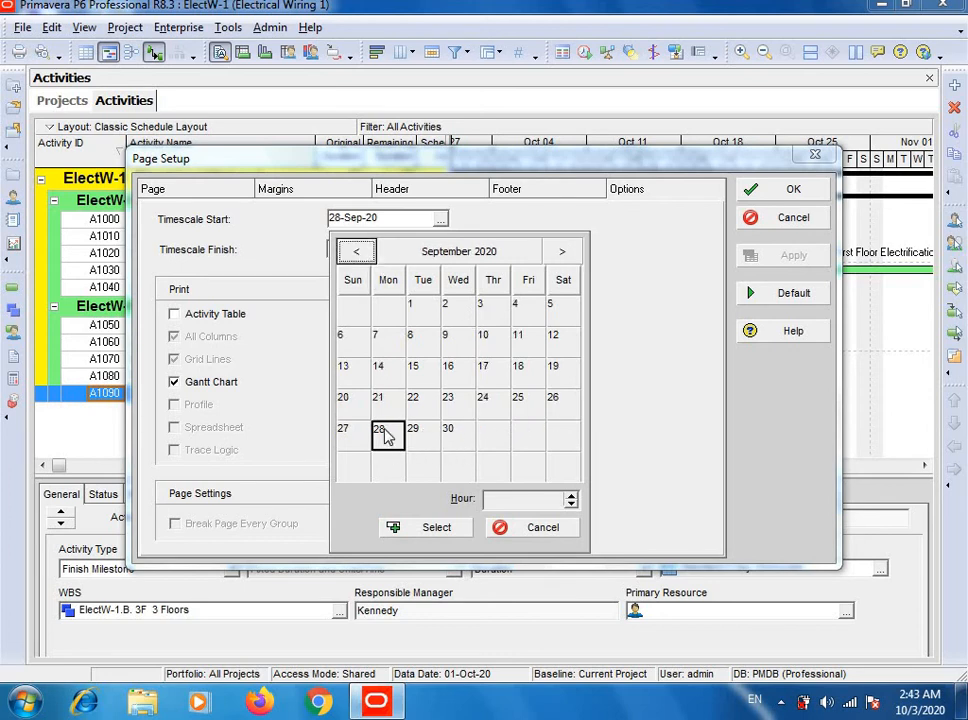
left_click(492, 405)
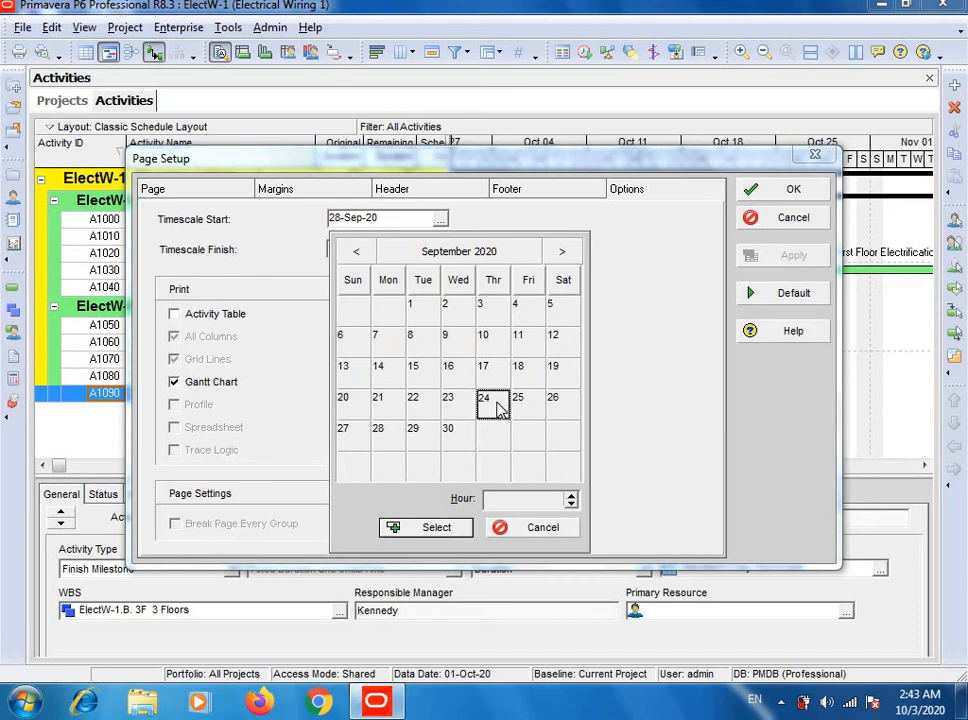
left_click(396, 526)
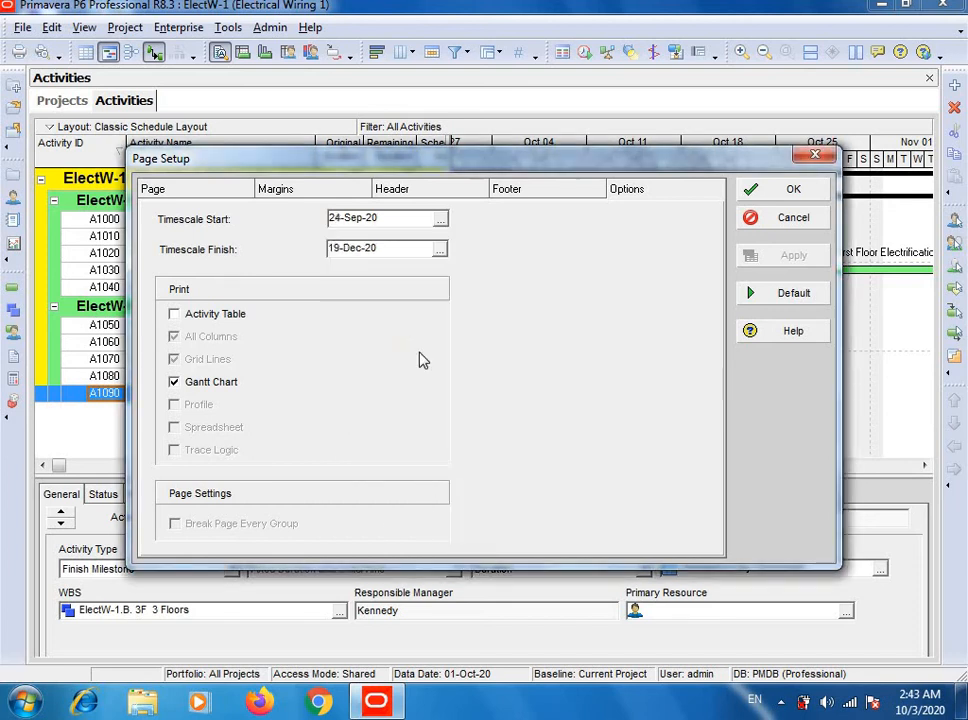
Set the printout's Timescale Finish to the custom date 10-Feb-21 and accept the page setup
left_click(439, 251)
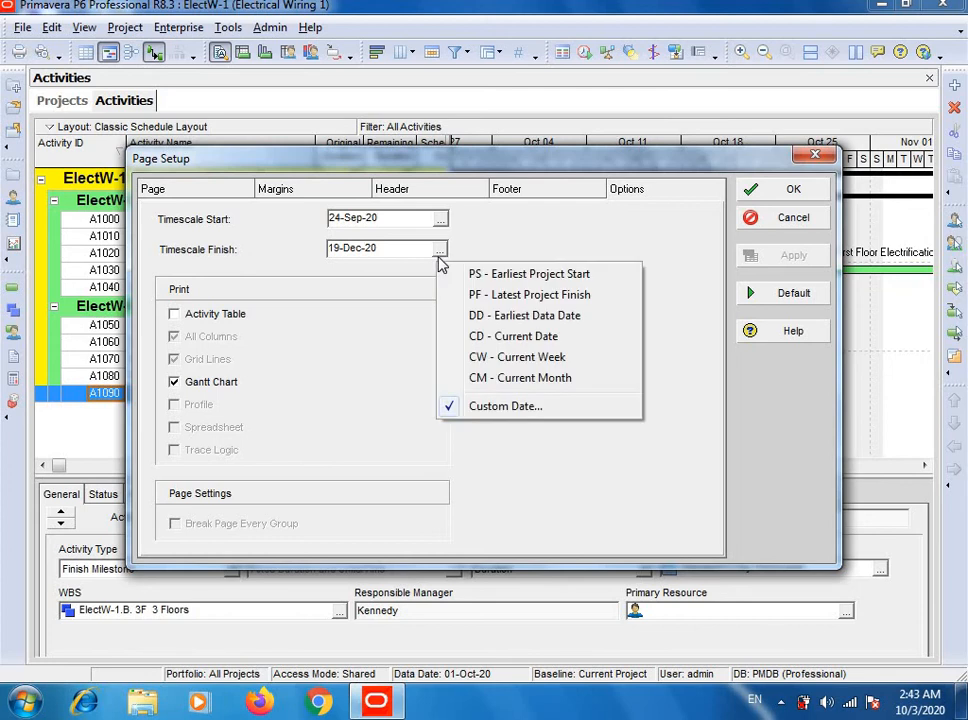
left_click(495, 408)
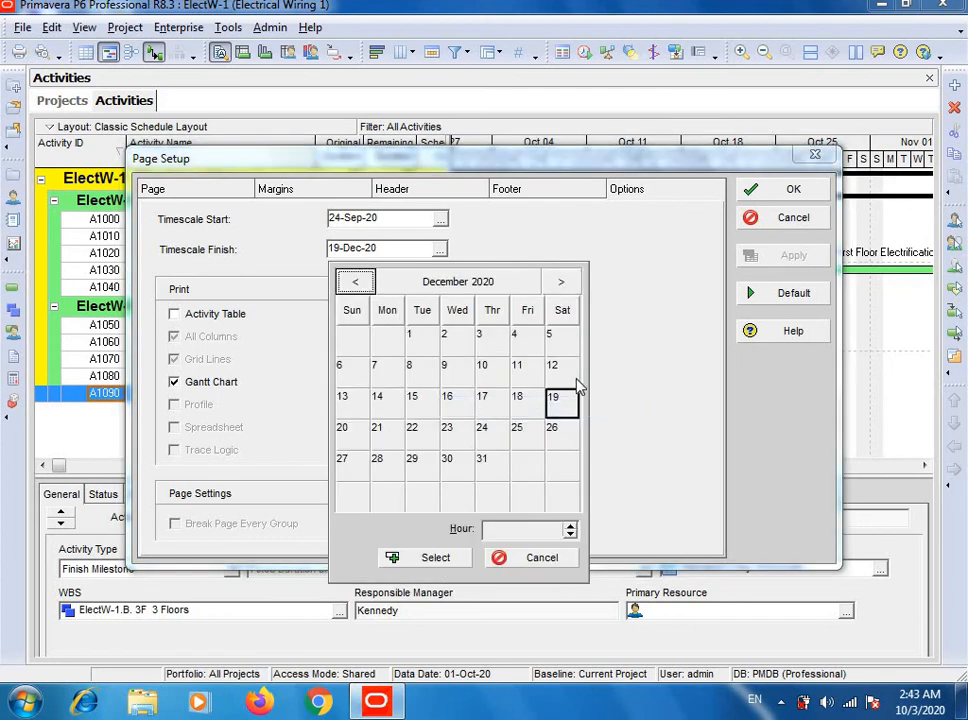
left_click(562, 284)
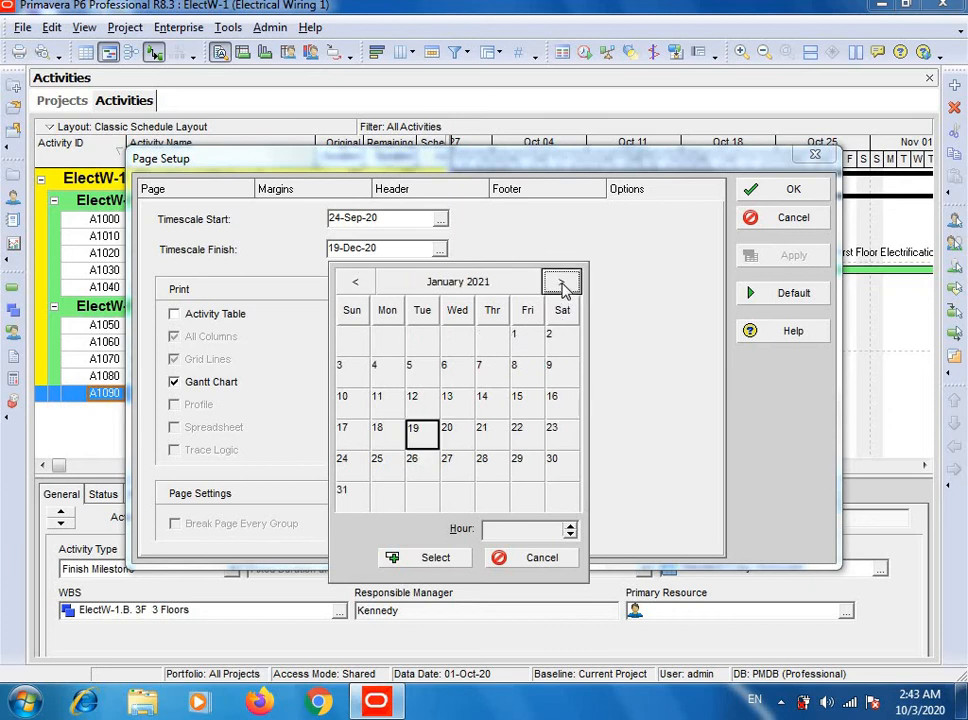
left_click(562, 284)
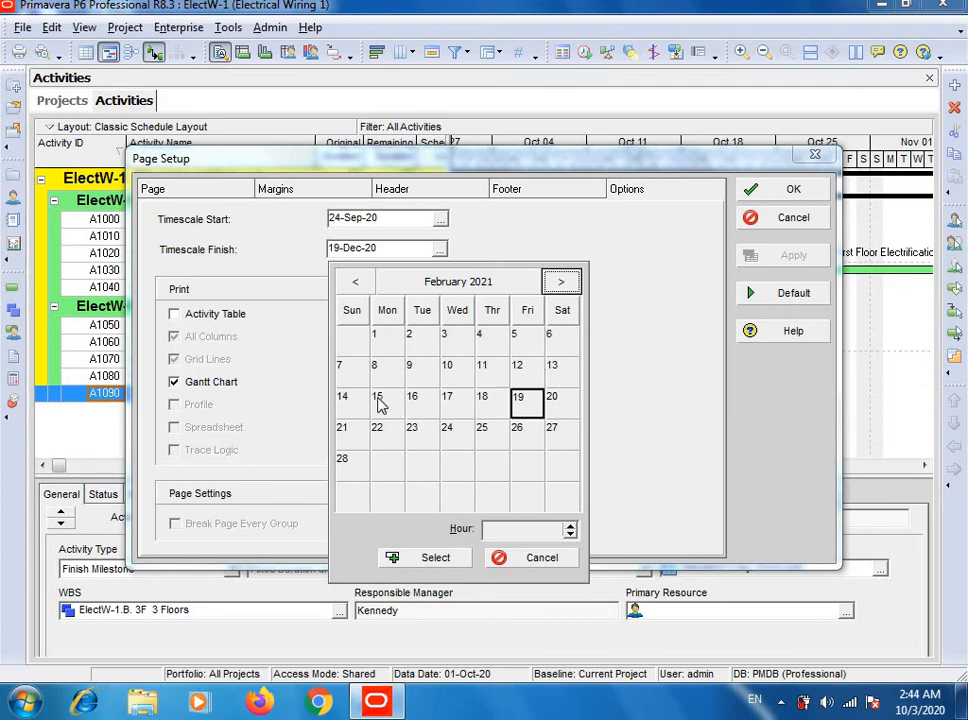
left_click(450, 370)
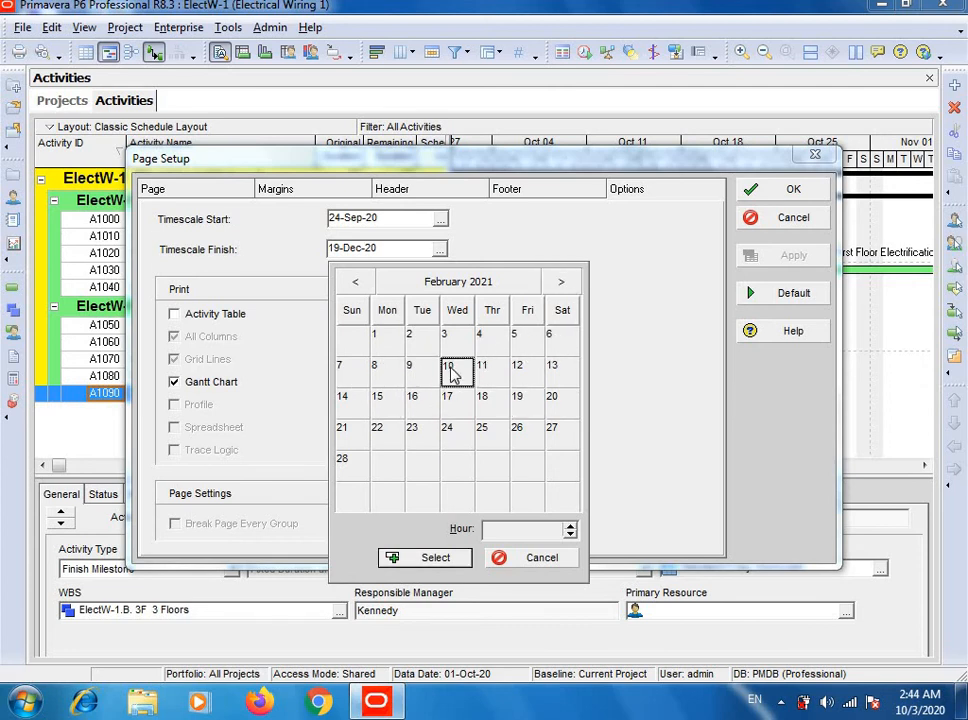
left_click(422, 557)
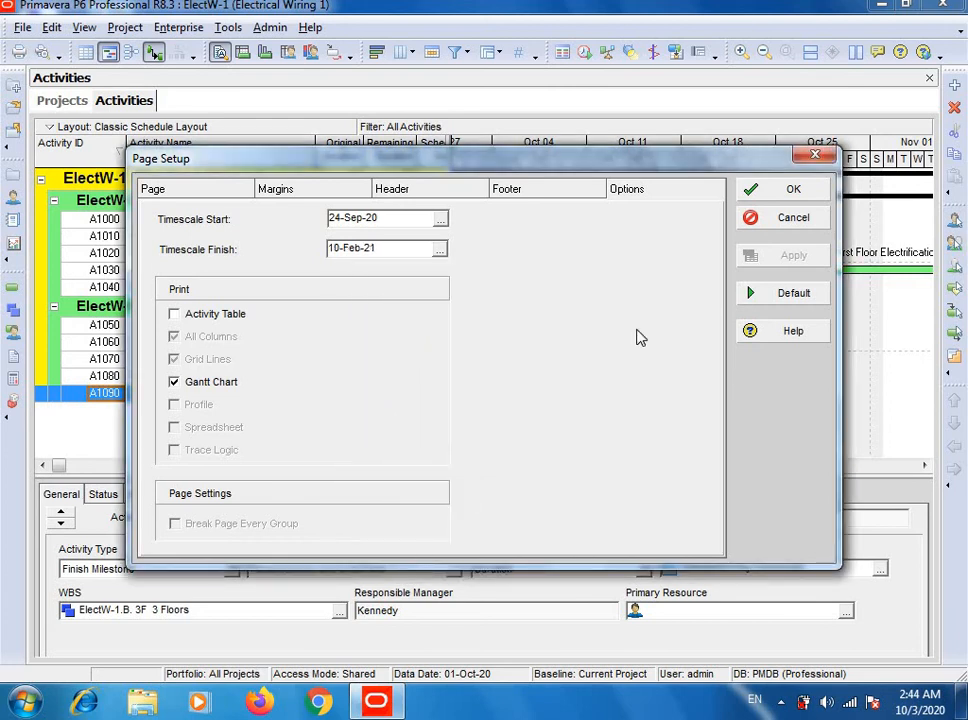
left_click(791, 189)
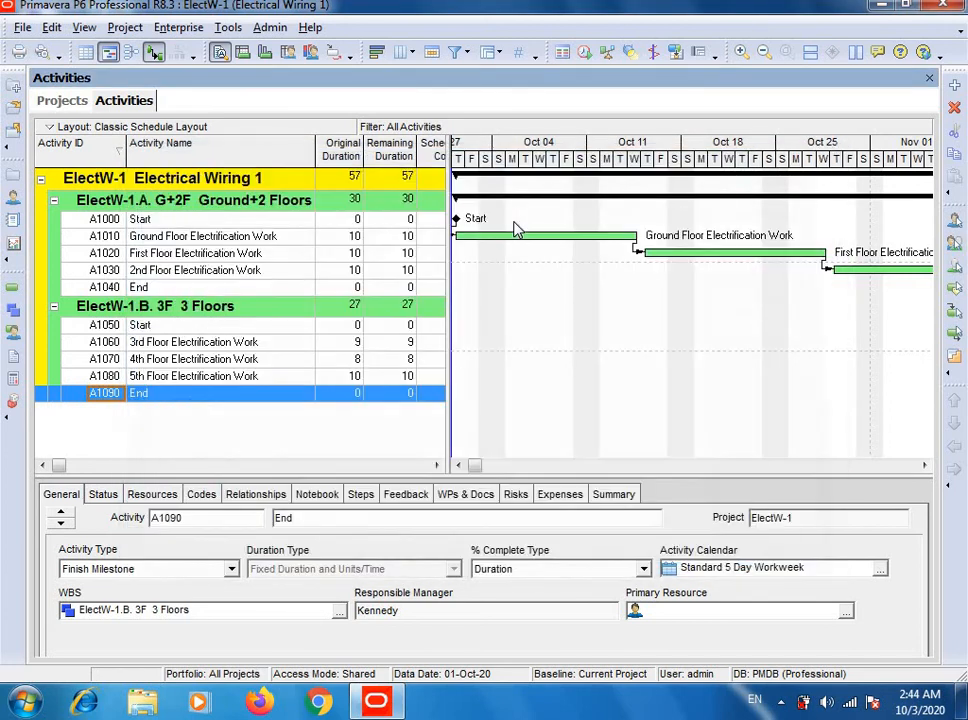
Open the print preview to check the Gantt chart printout with its extended timescale
left_click(22, 28)
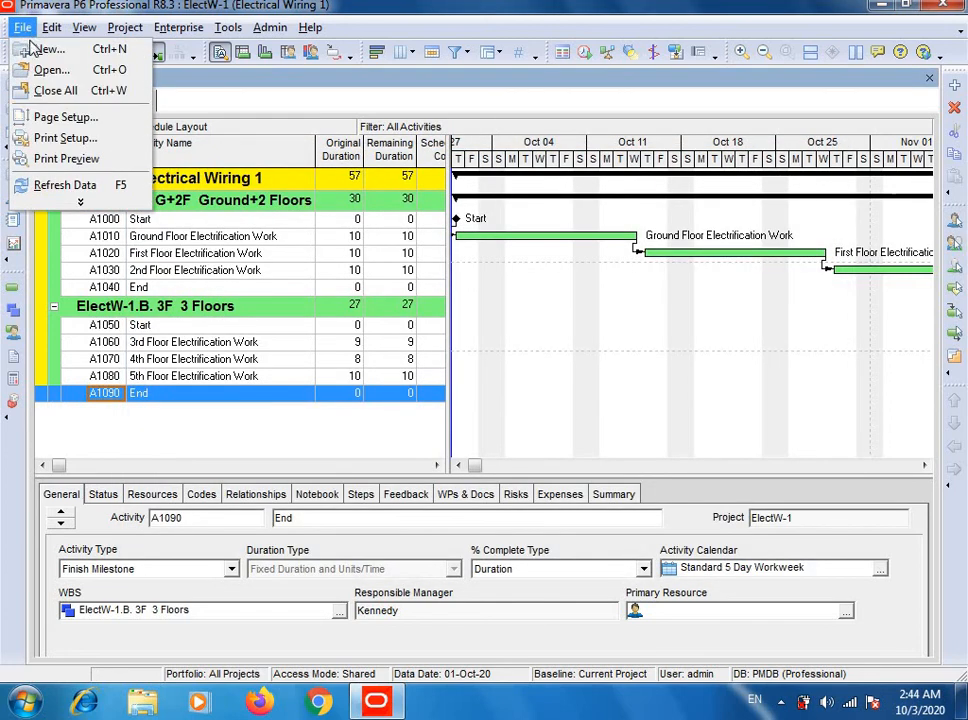
left_click(68, 156)
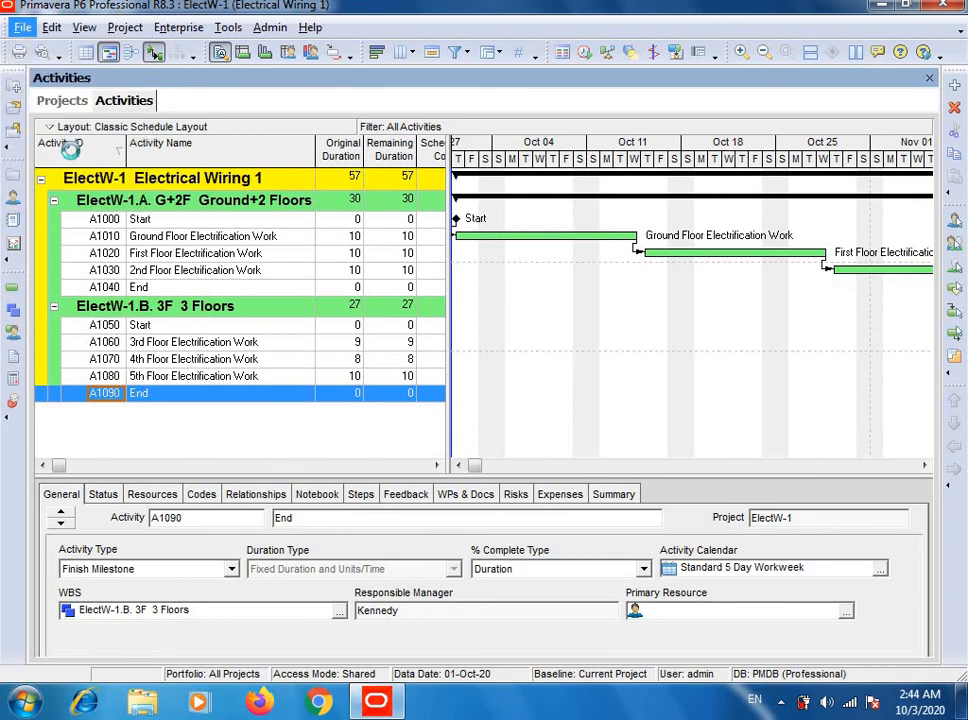